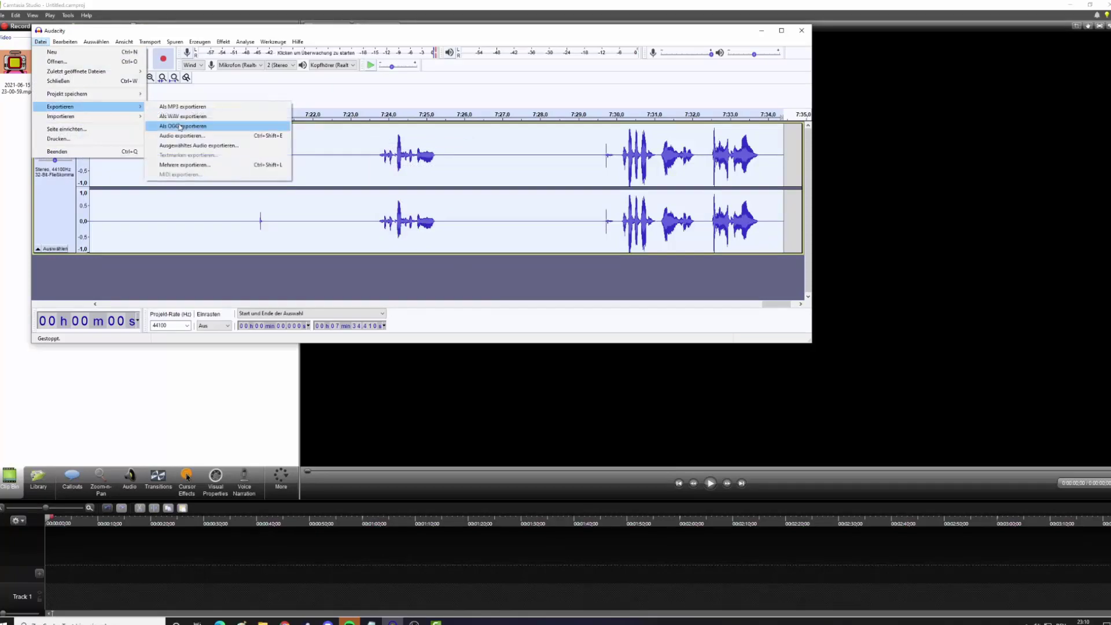
# Step: Export the recorded audio as a WAV (Microsoft) file with Signed 16-bit PCM encoding and blank metadata, and remove the track from the project
pyautogui.click(187, 119)
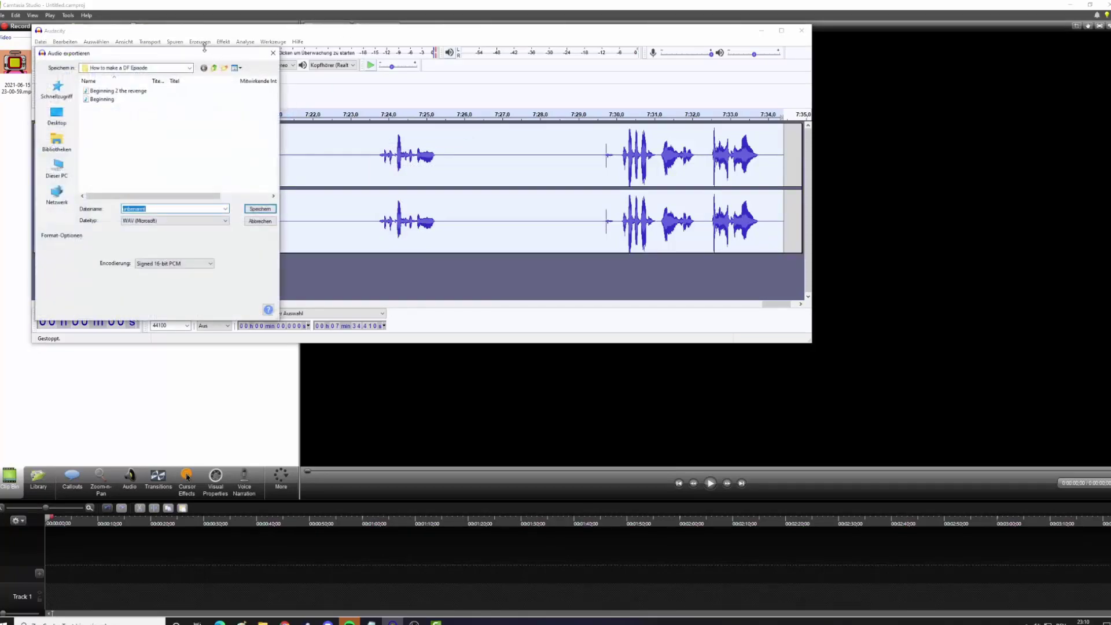
pyautogui.moveTo(202, 56); pyautogui.dragTo(1110, 176)
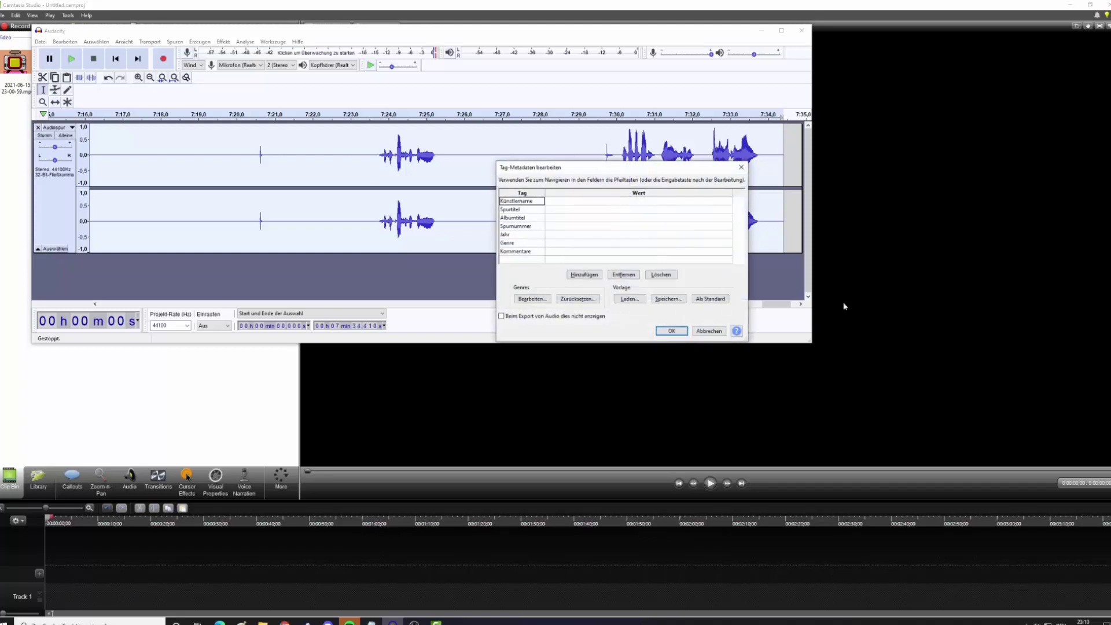
pyautogui.click(672, 330)
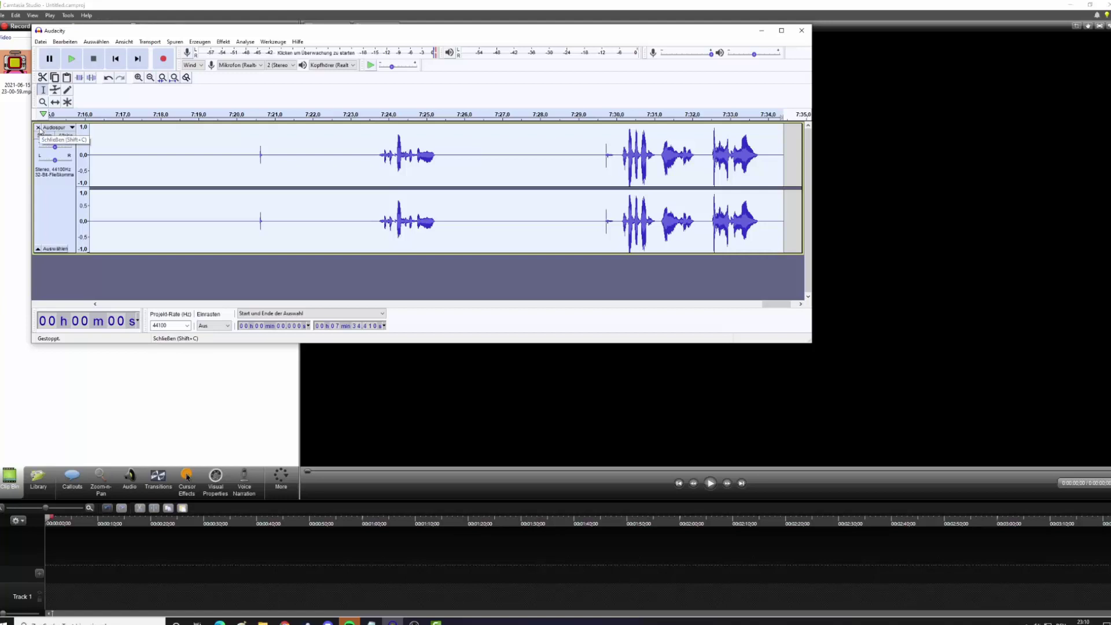
pyautogui.click(38, 128)
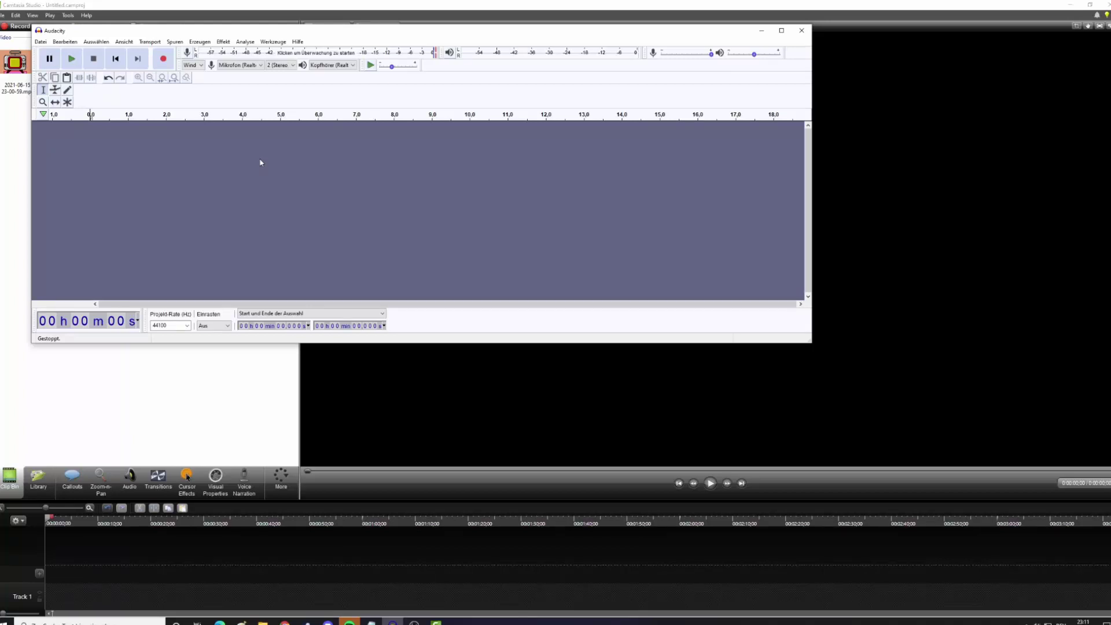
pyautogui.click(163, 59)
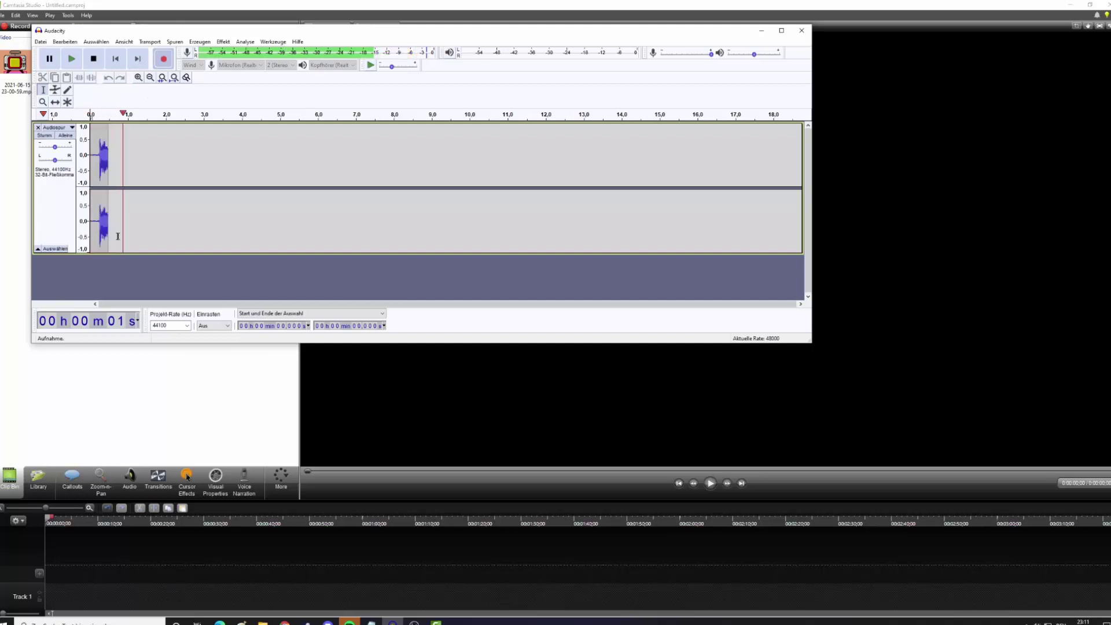
pyautogui.click(93, 59)
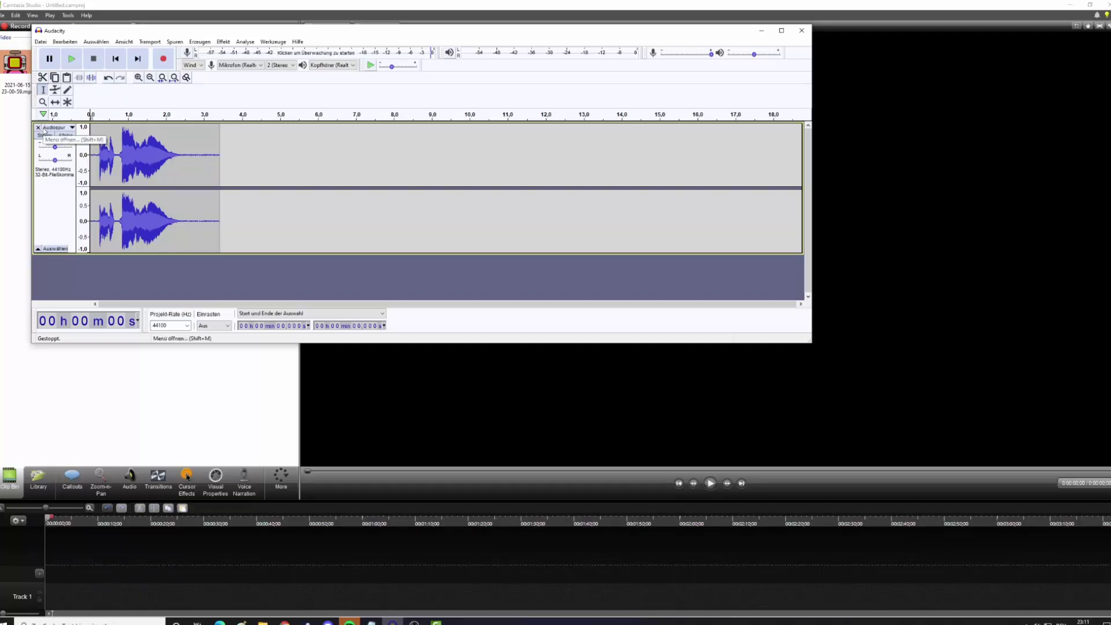
pyautogui.click(38, 127)
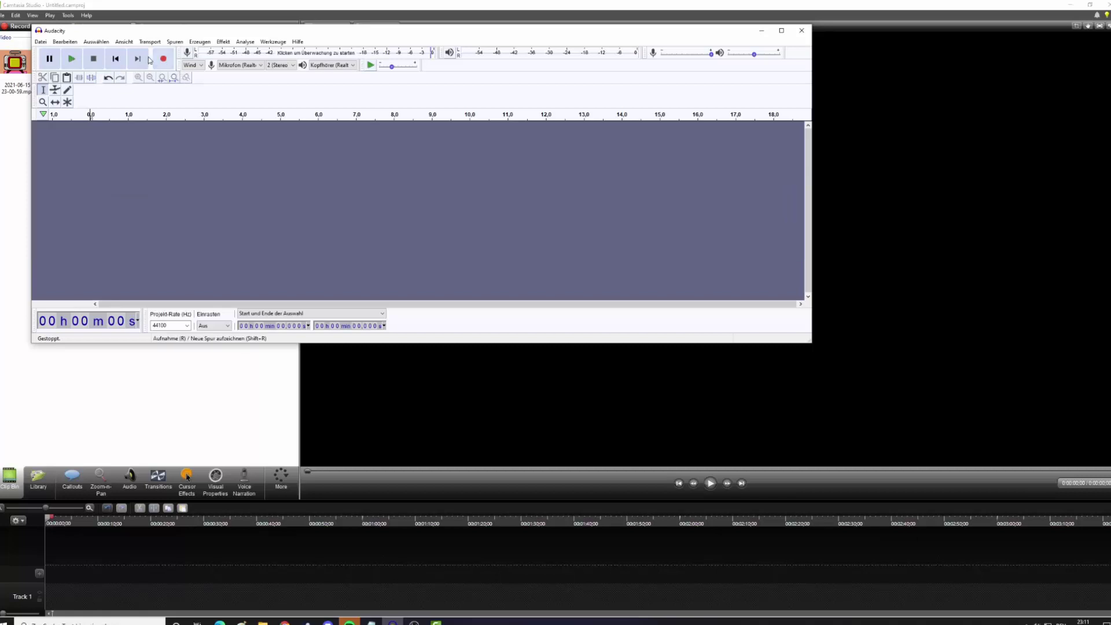
# Step: Record a new voice clip about 2.7 seconds long, select the whole track and play it back
pyautogui.press('r')
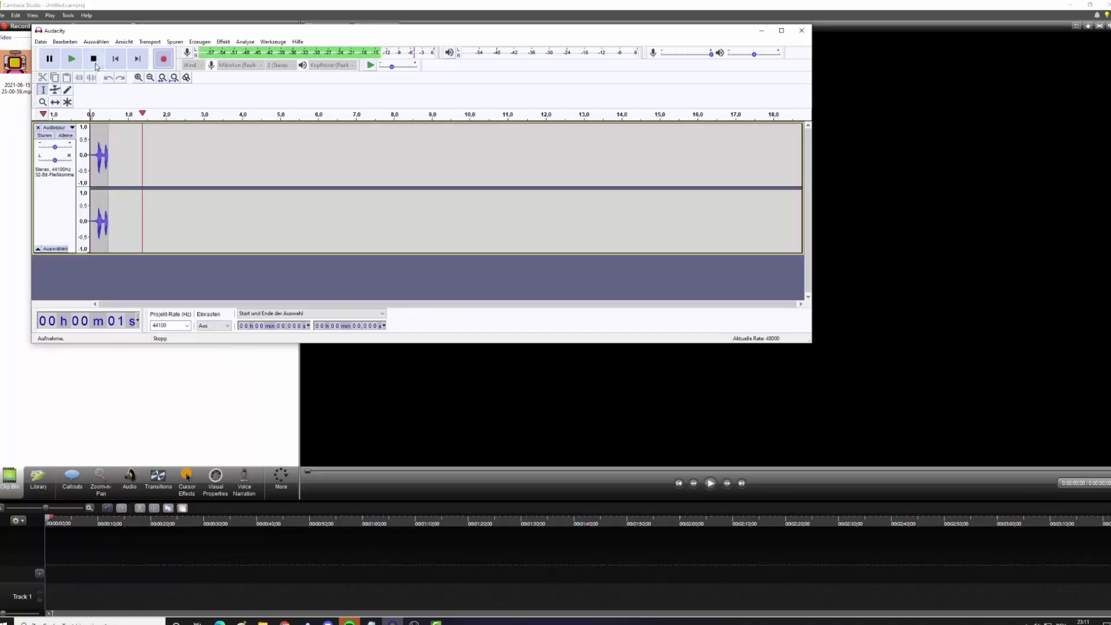
pyautogui.click(95, 61)
pyautogui.click(61, 199)
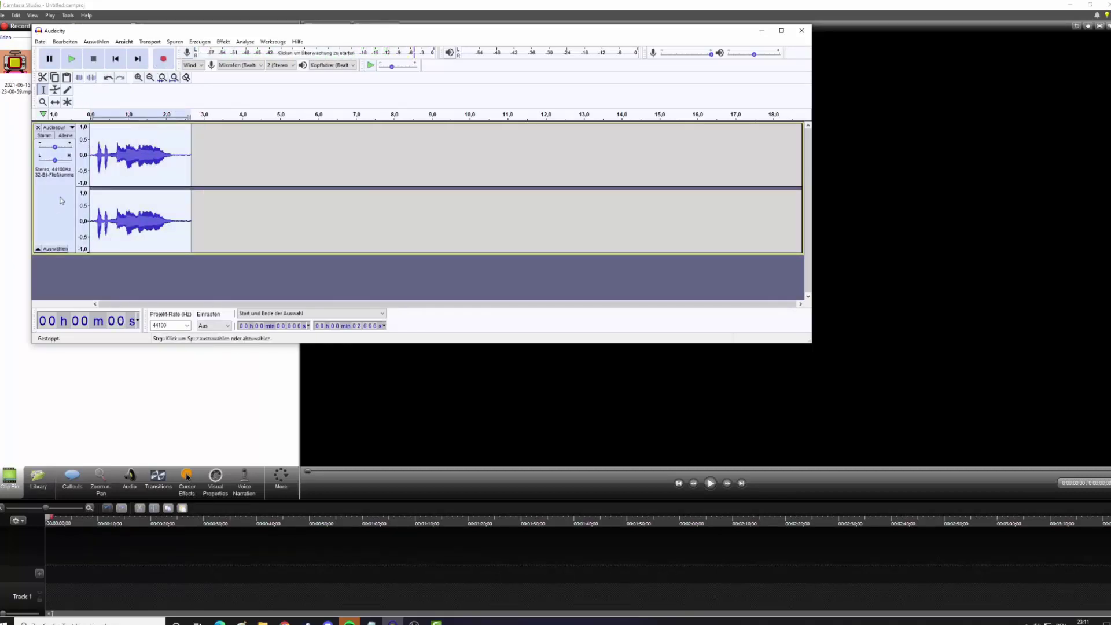
pyautogui.press('space')
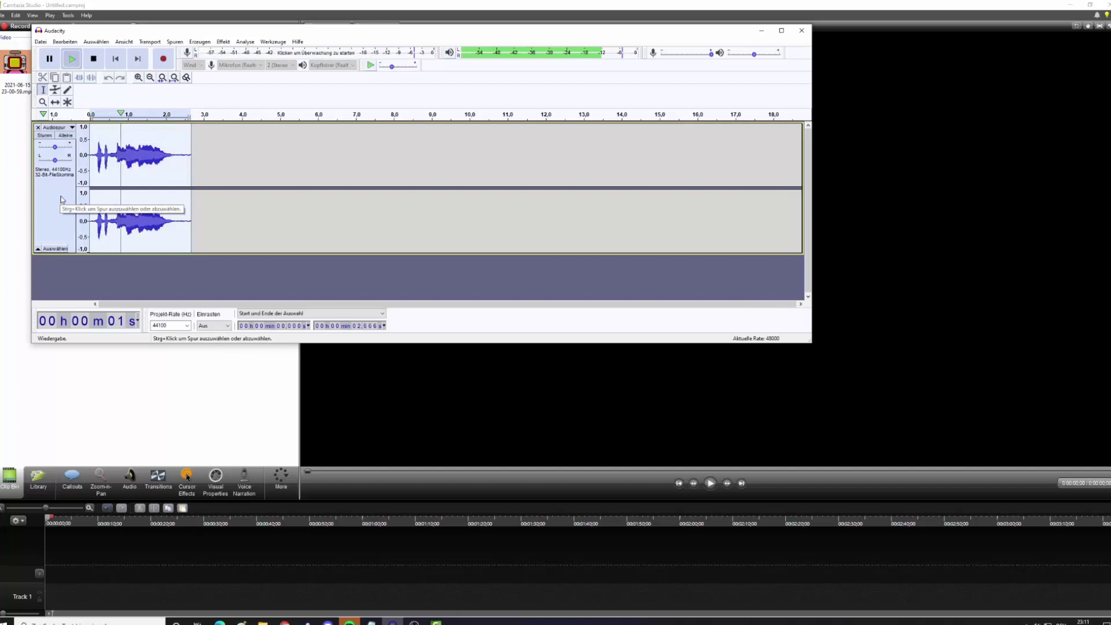
pyautogui.click(94, 58)
# Step: Amplify the whole recorded voice clip
pyautogui.click(223, 42)
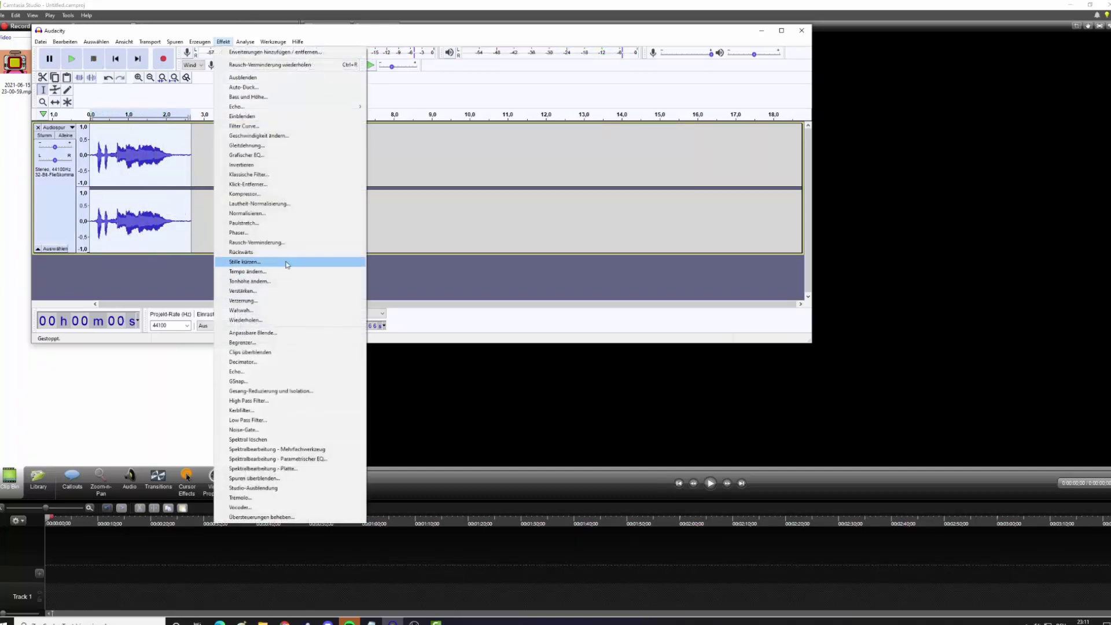
pyautogui.click(286, 291)
pyautogui.click(439, 219)
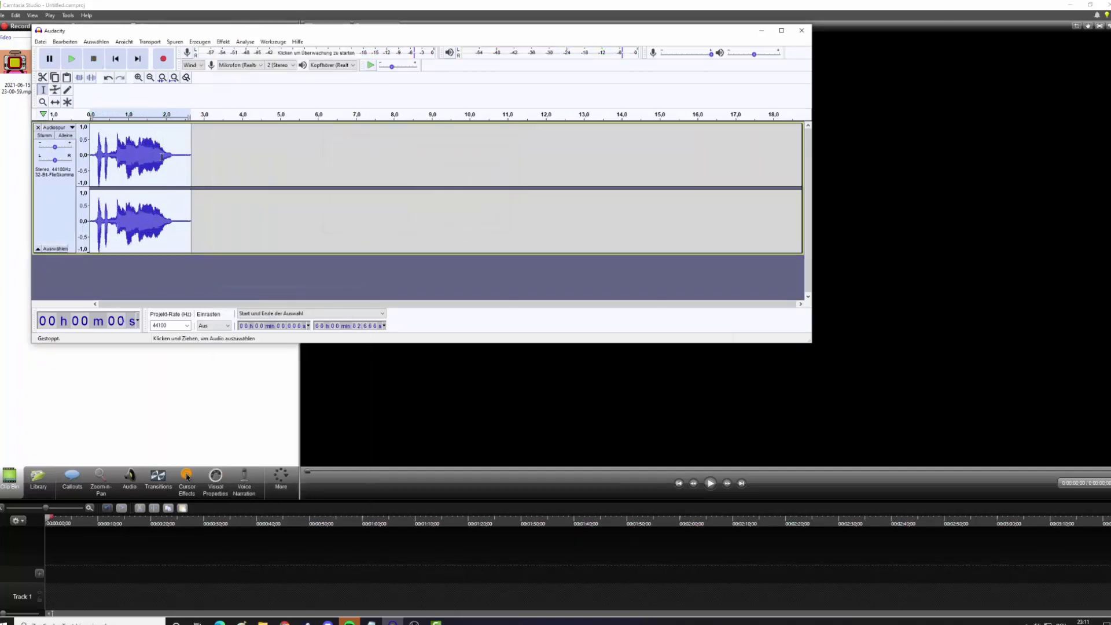
# Step: Capture a noise profile from the silent tail of the clip and apply Noise Reduction to the whole track
pyautogui.moveTo(176, 157); pyautogui.dragTo(192, 162)
pyautogui.click(223, 41)
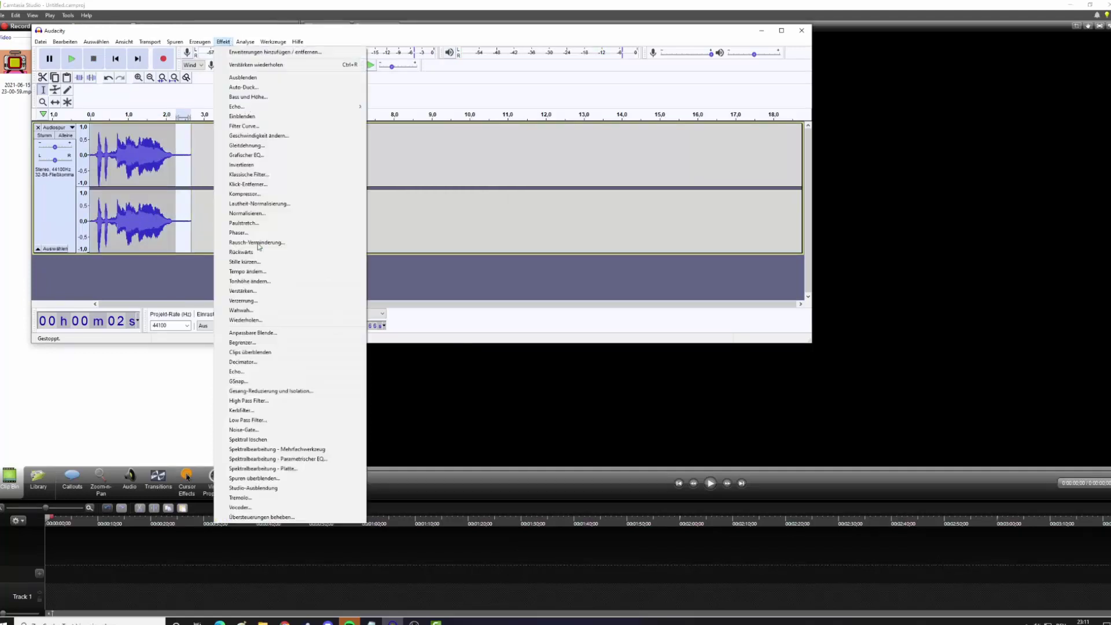
pyautogui.click(246, 240)
pyautogui.click(400, 147)
pyautogui.click(66, 198)
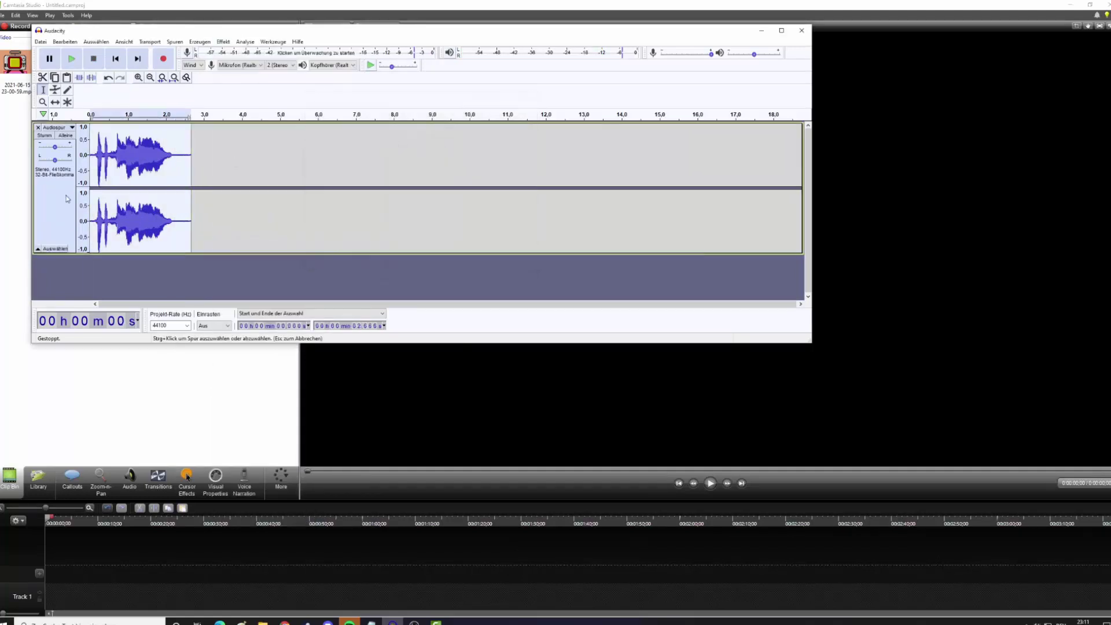
pyautogui.click(223, 41)
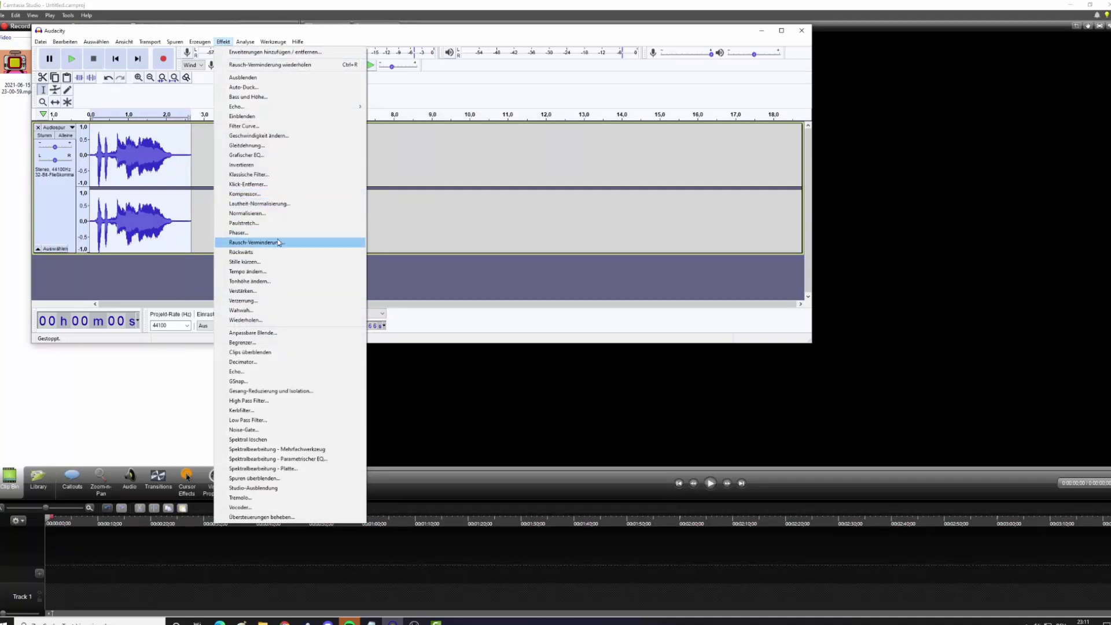
pyautogui.click(249, 241)
pyautogui.click(460, 260)
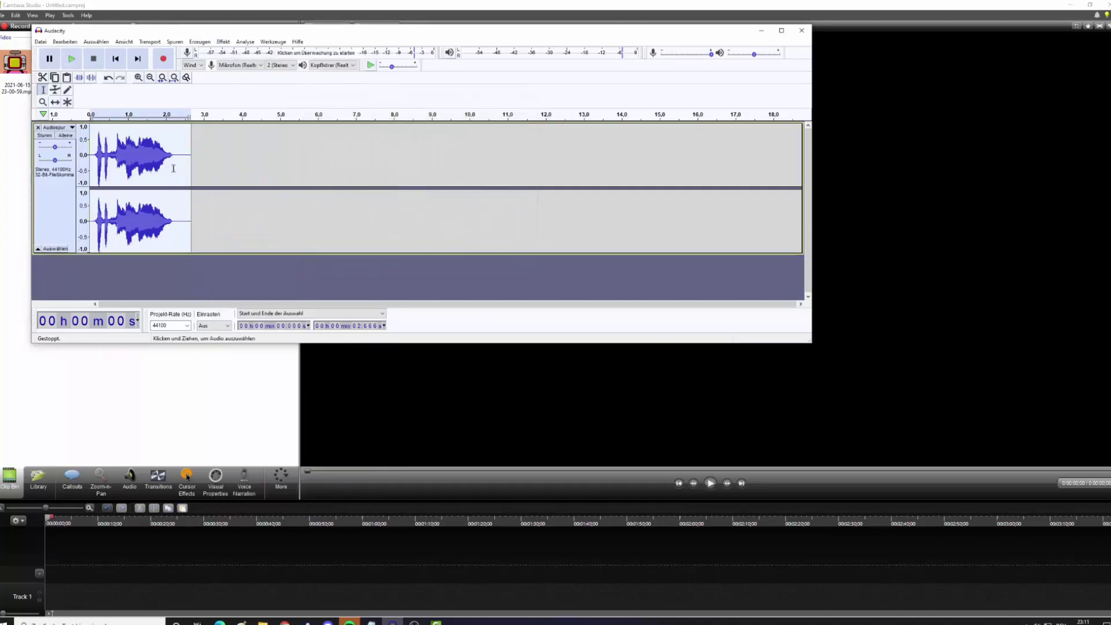
# Step: Trim the silence from the end and the beginning of the voice clip, and play back the whole track
pyautogui.moveTo(173, 165); pyautogui.dragTo(387, 172)
pyautogui.press('Delete')
pyautogui.scroll(2, 174, 269)
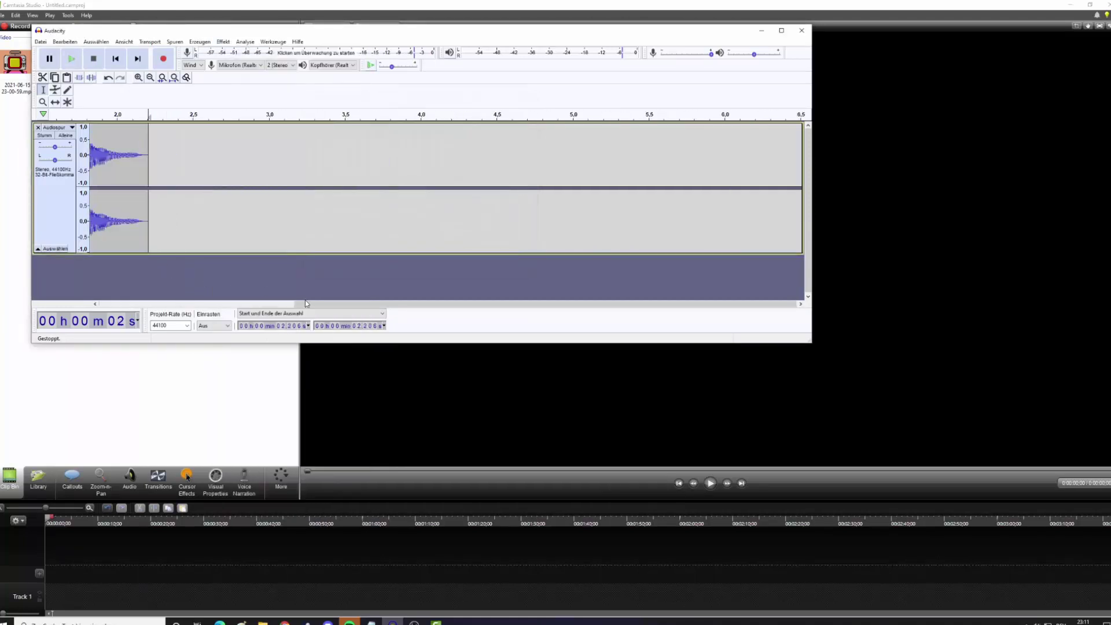
pyautogui.click(103, 289)
pyautogui.moveTo(317, 303); pyautogui.dragTo(91, 296)
pyautogui.moveTo(110, 154); pyautogui.dragTo(89, 154)
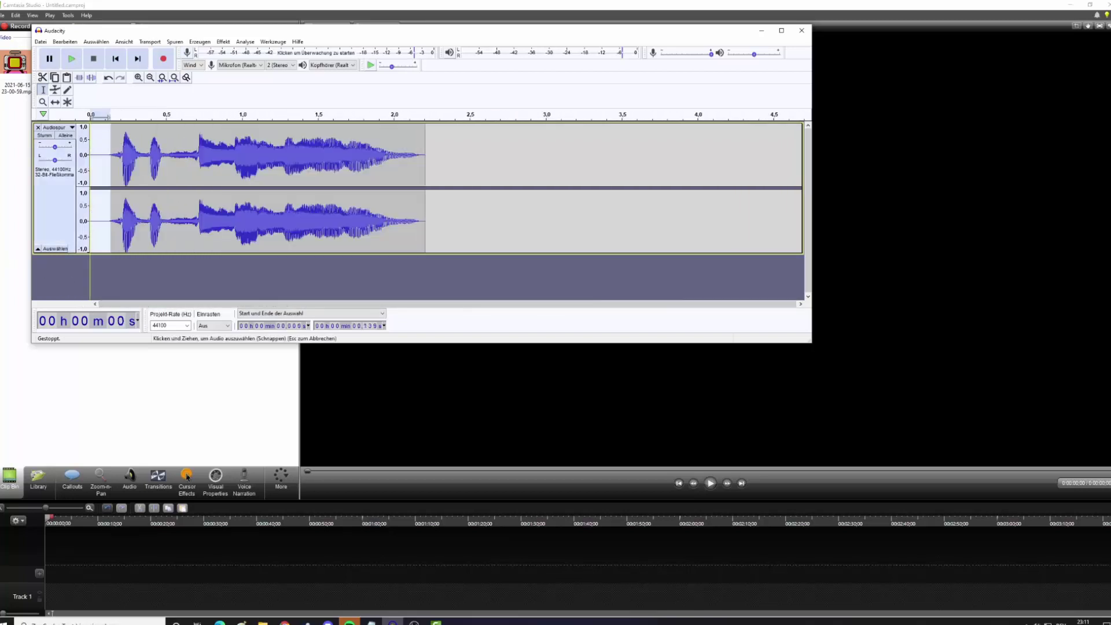
pyautogui.press('Delete')
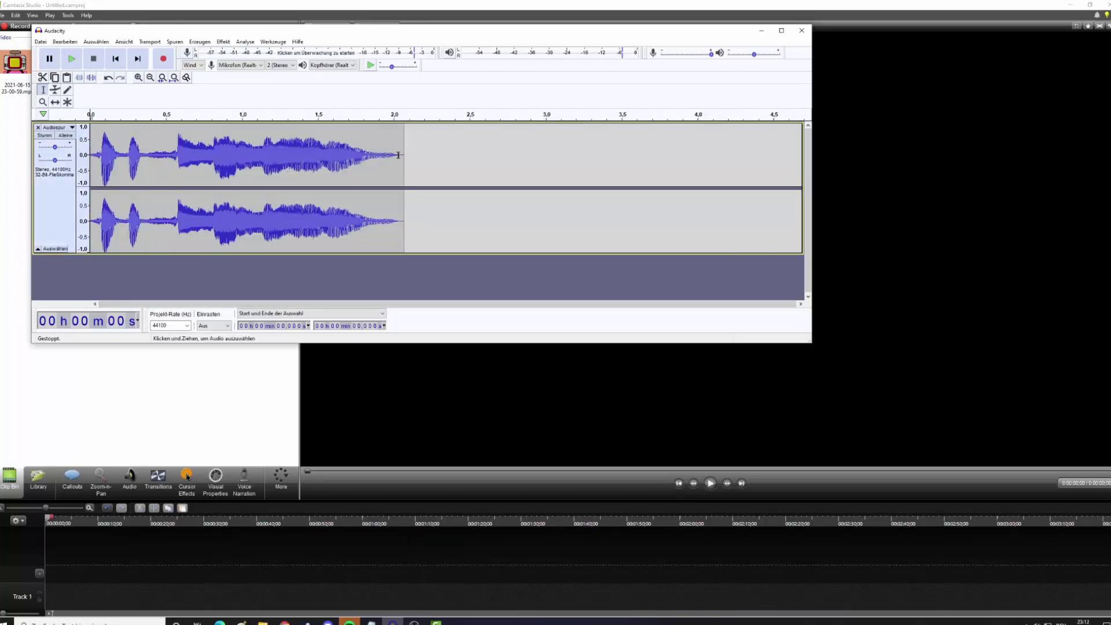
pyautogui.click(54, 213)
pyautogui.press('space')
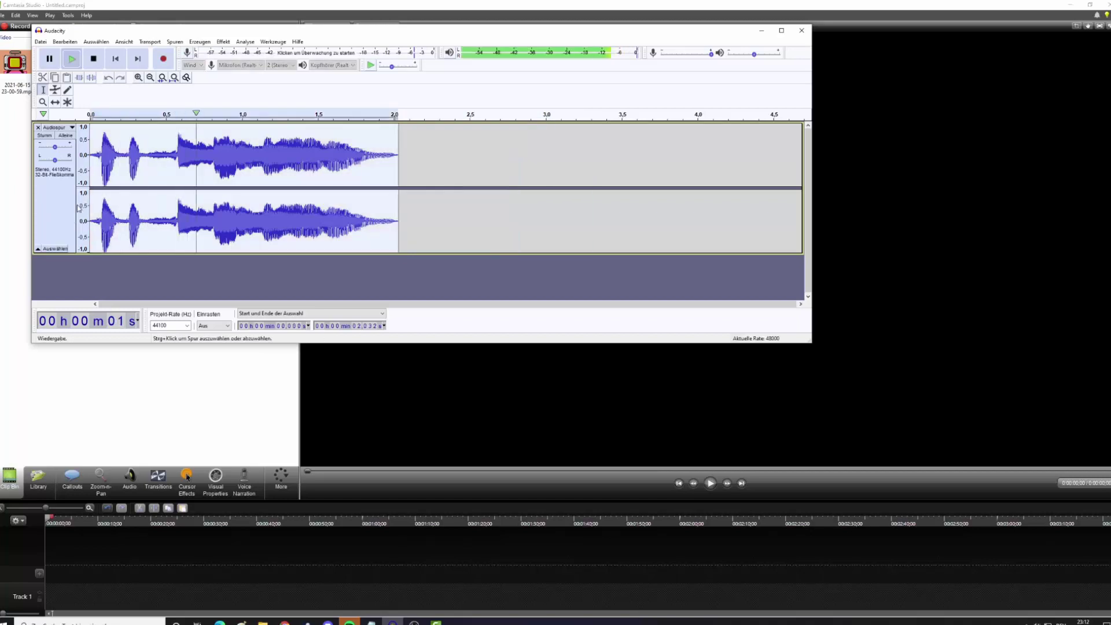
# Step: Shorten the whole voice clip to 1.4 seconds with Change Tempo, using high-quality stretching
pyautogui.click(222, 42)
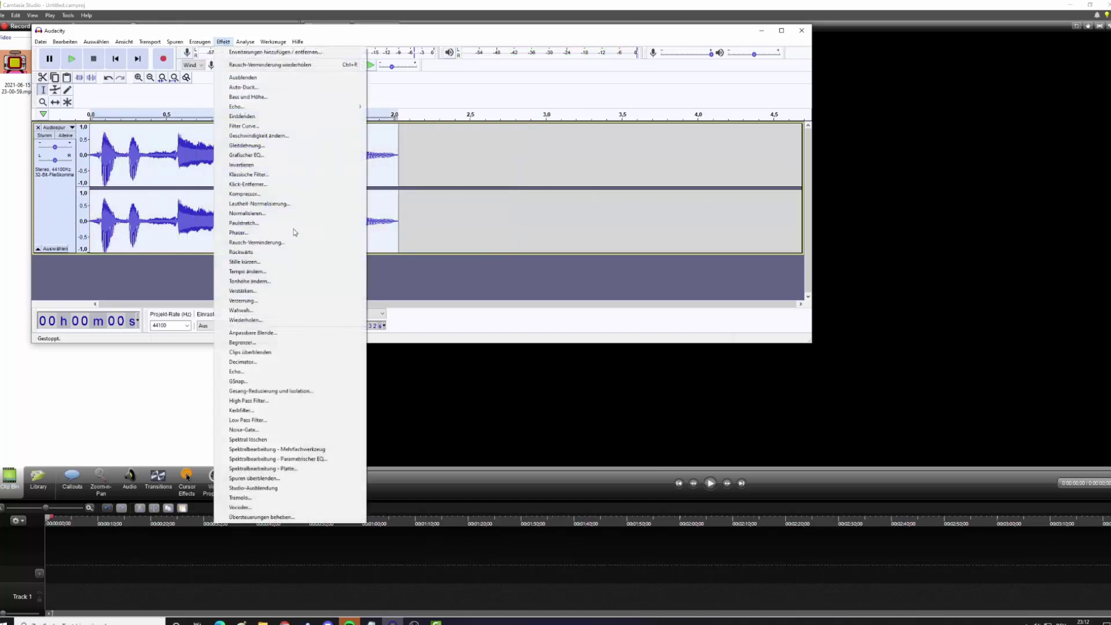
pyautogui.click(249, 271)
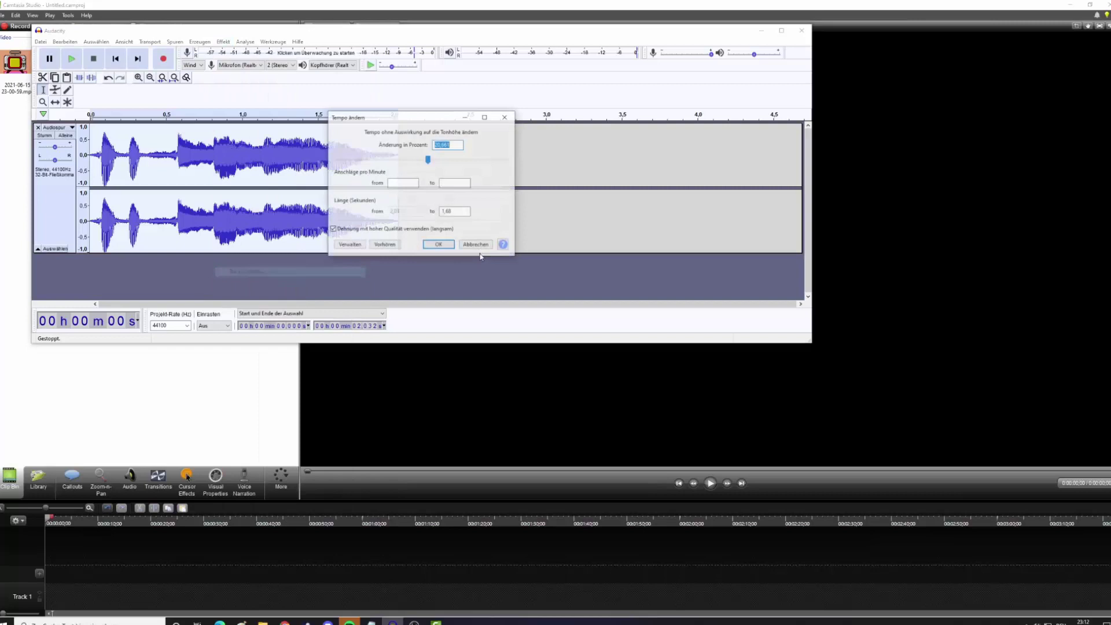
pyautogui.click(458, 214)
pyautogui.press('BackSpace')
pyautogui.press('BackSpace')
pyautogui.write('4')
pyautogui.press('Return')
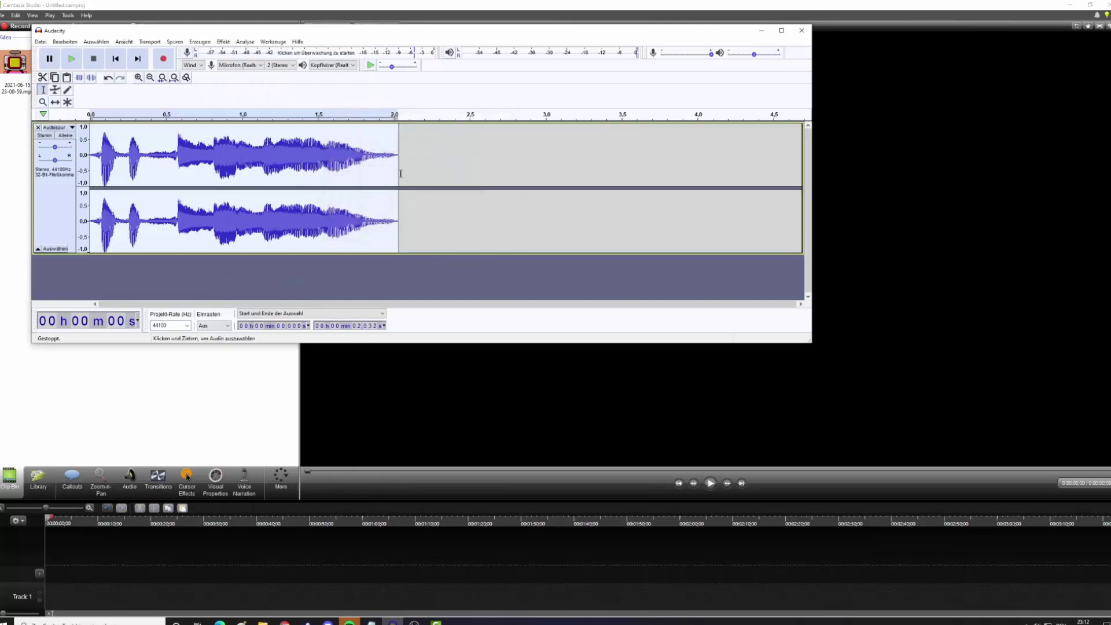
pyautogui.click(223, 41)
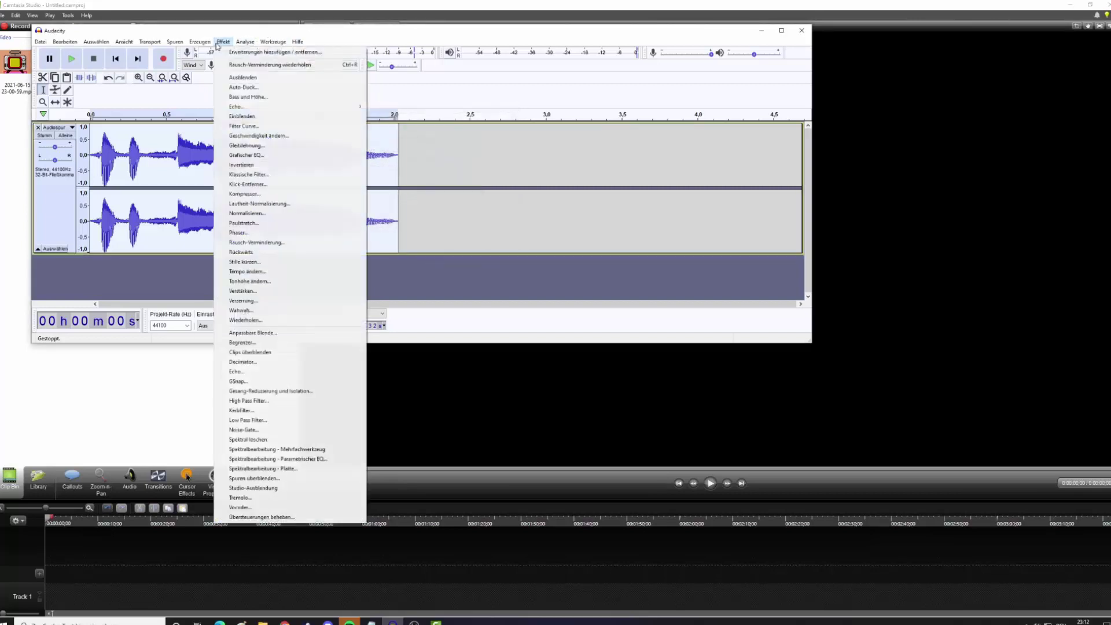
pyautogui.click(246, 272)
pyautogui.click(444, 249)
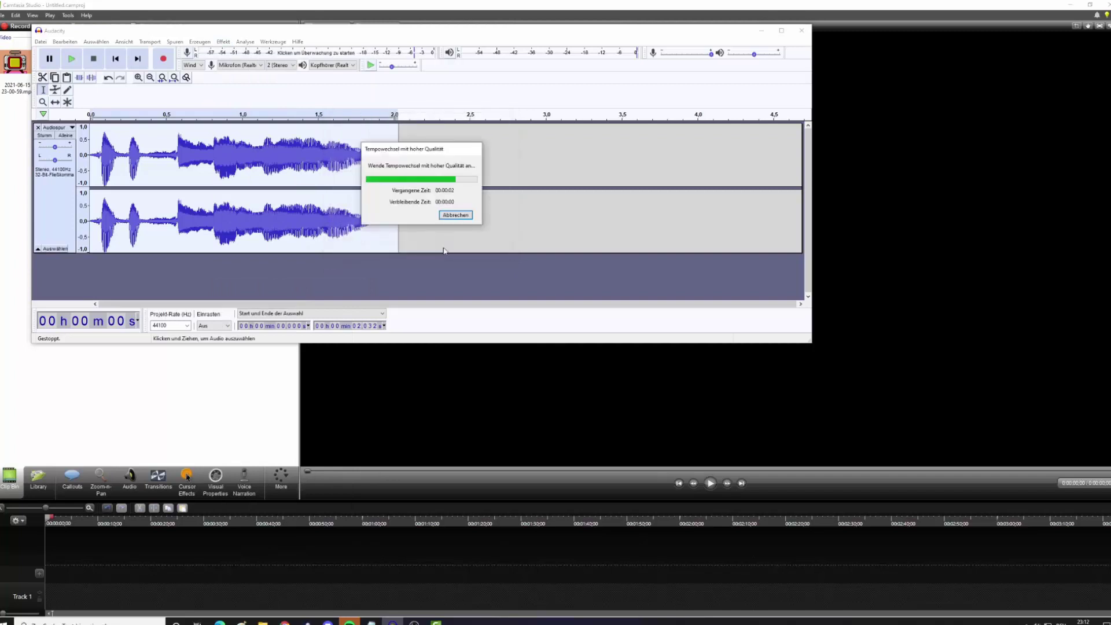
# Step: Play back the shortened voice clip and reverse it
pyautogui.press('space')
pyautogui.click(223, 41)
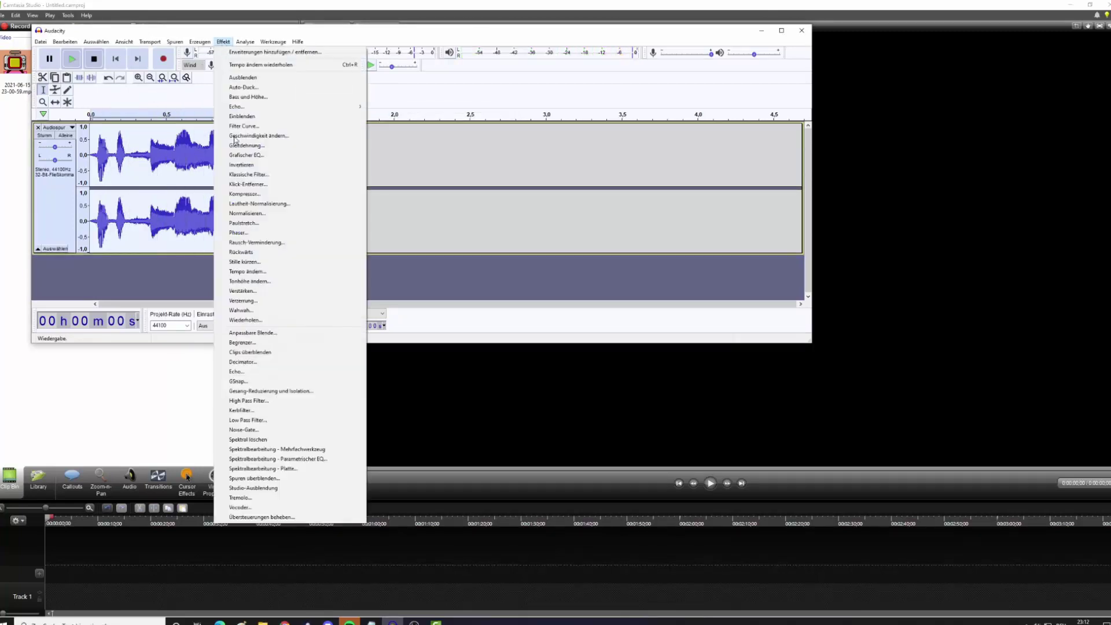
pyautogui.click(242, 252)
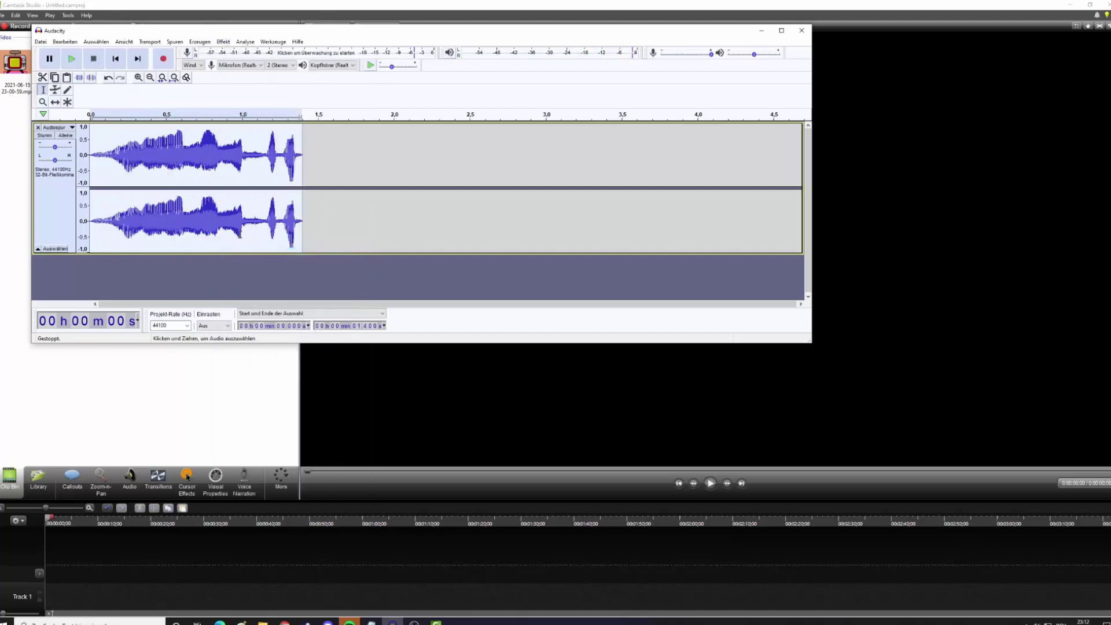
# Step: Export the reversed clip as a WAV file with blank metadata tags and close Audacity
pyautogui.click(41, 41)
pyautogui.moveTo(69, 106)
pyautogui.click(161, 117)
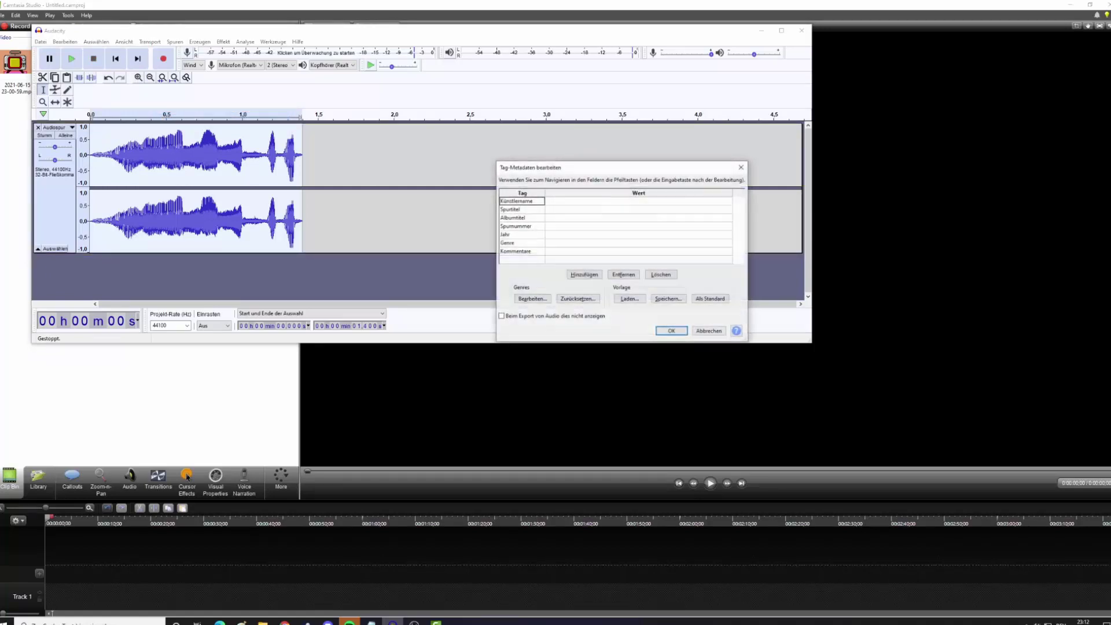
pyautogui.click(671, 331)
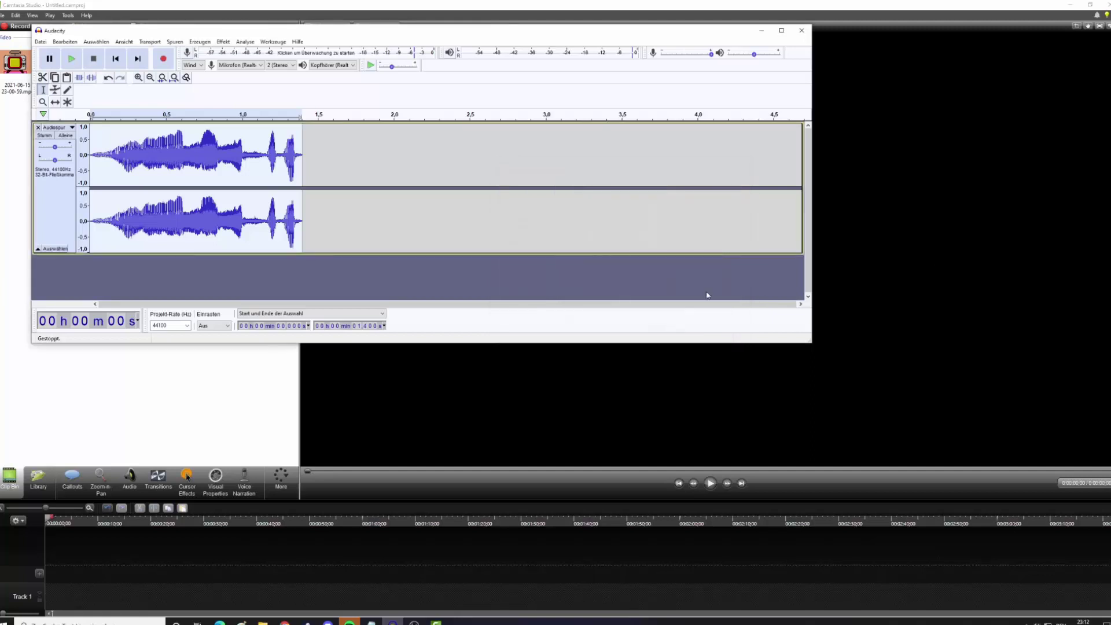
pyautogui.click(802, 30)
pyautogui.click(432, 187)
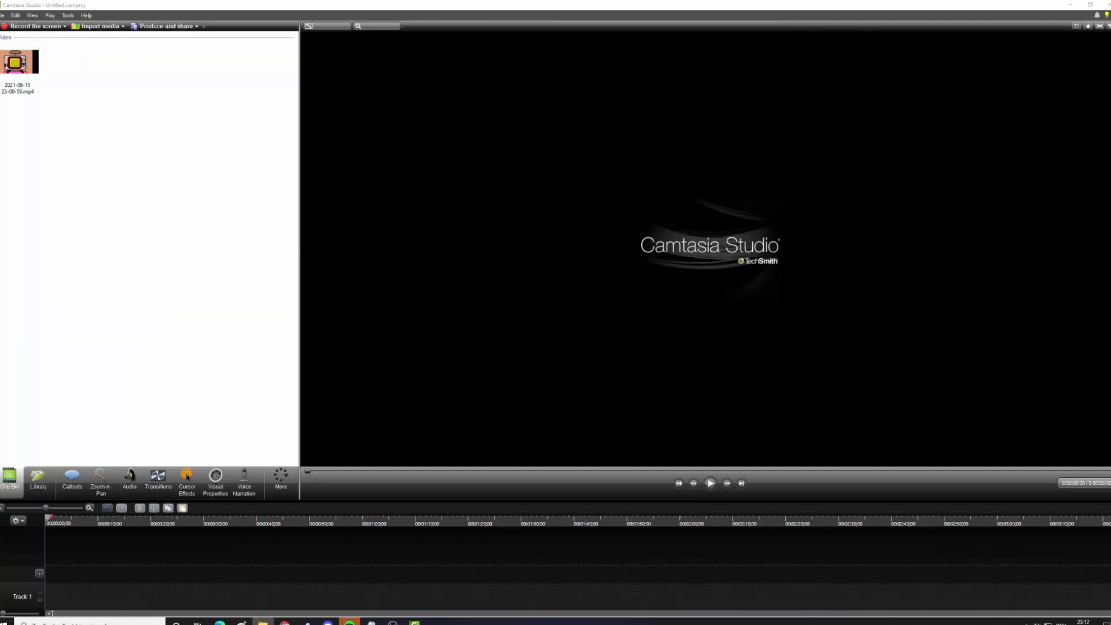
# Step: Import the two exported WAV recordings from the file folder into the Camtasia Studio Clip Bin
pyautogui.moveTo(272, 197); pyautogui.dragTo(222, 209)
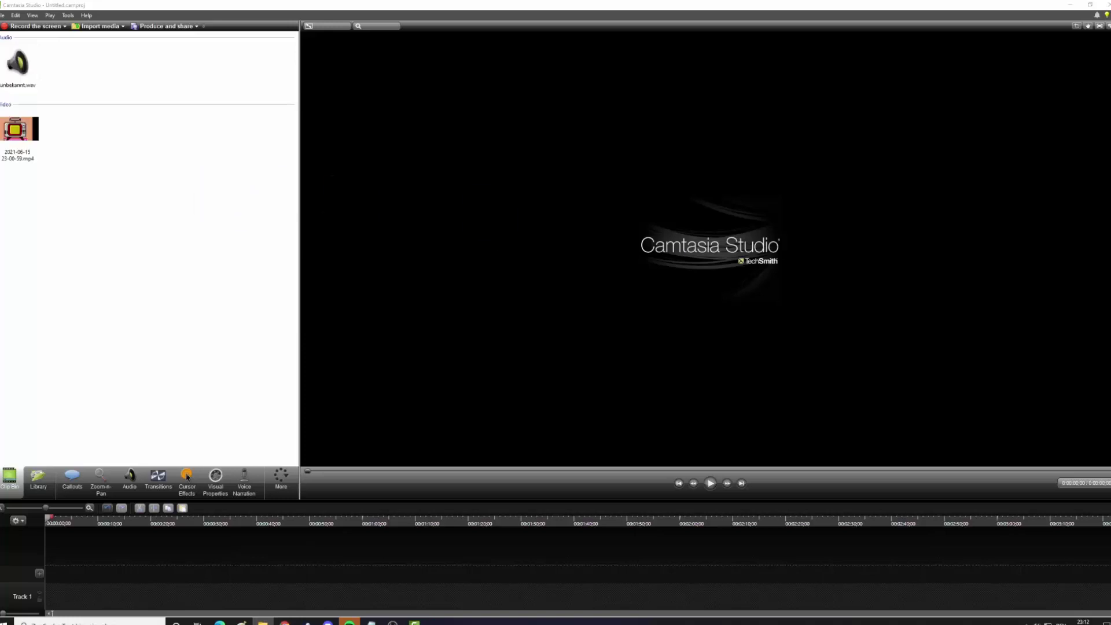
pyautogui.moveTo(868, 209); pyautogui.dragTo(162, 209)
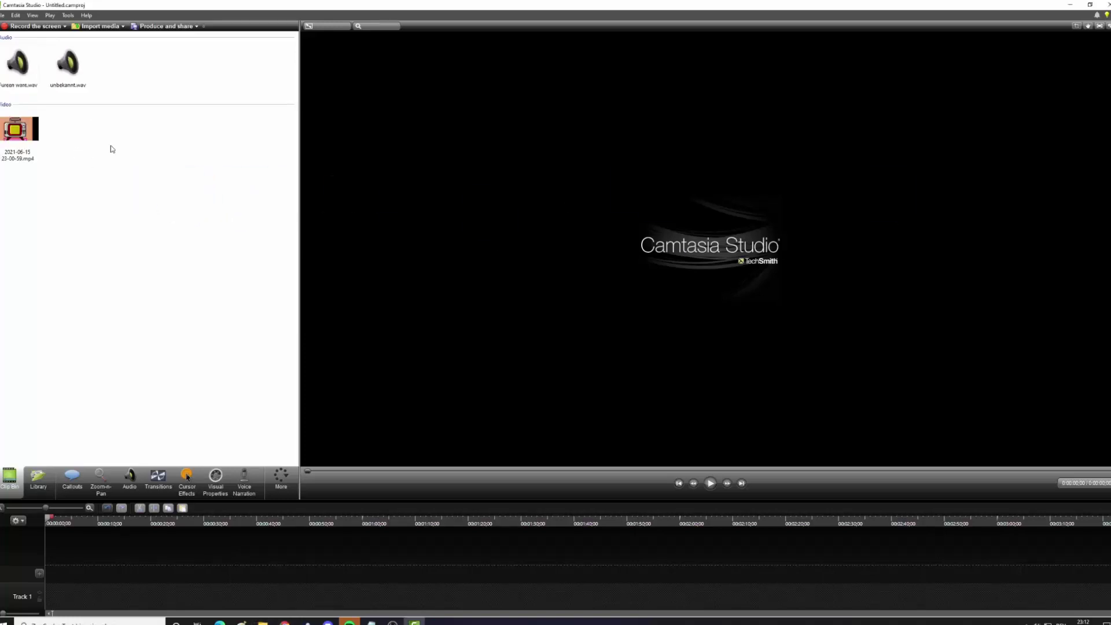
pyautogui.moveTo(17, 131); pyautogui.dragTo(69, 596)
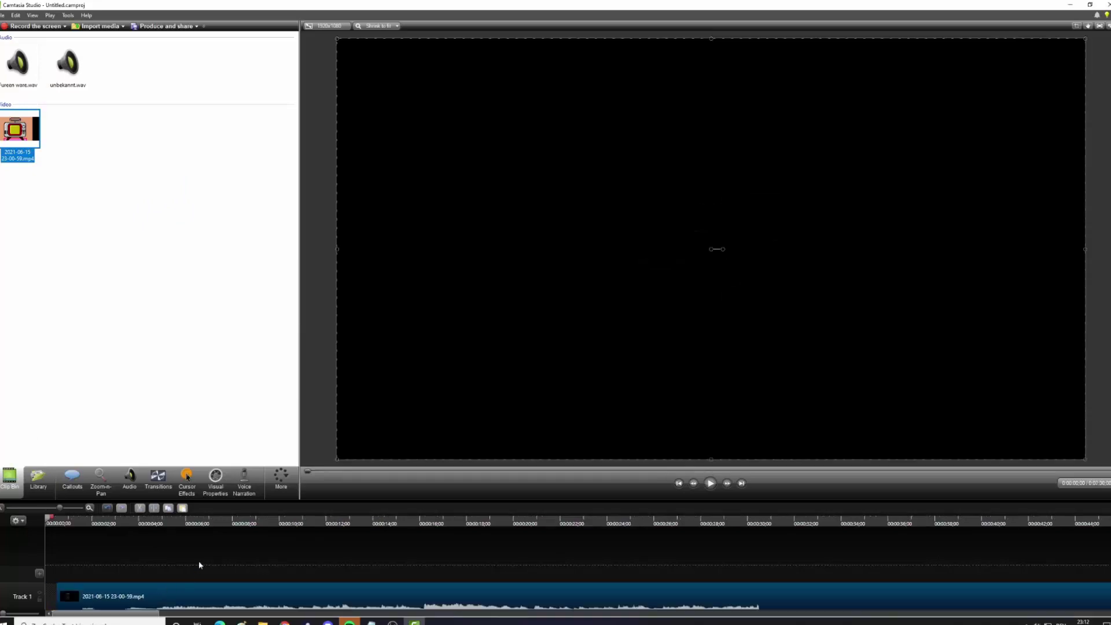
pyautogui.moveTo(188, 587); pyautogui.dragTo(254, 617)
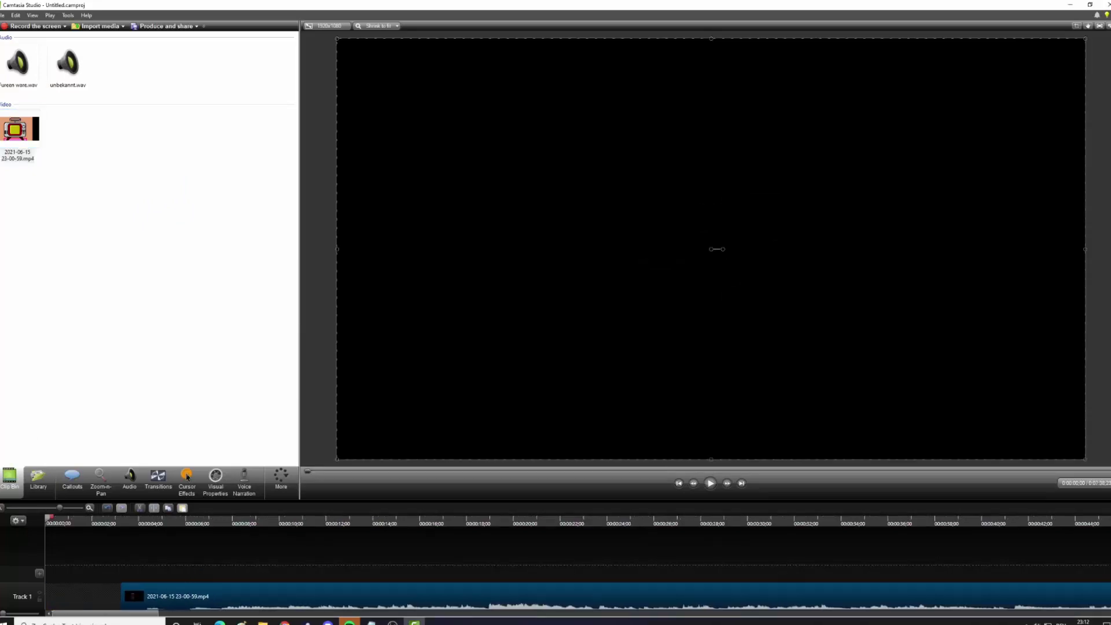
pyautogui.click(262, 622)
pyautogui.moveTo(575, 278); pyautogui.dragTo(85, 197)
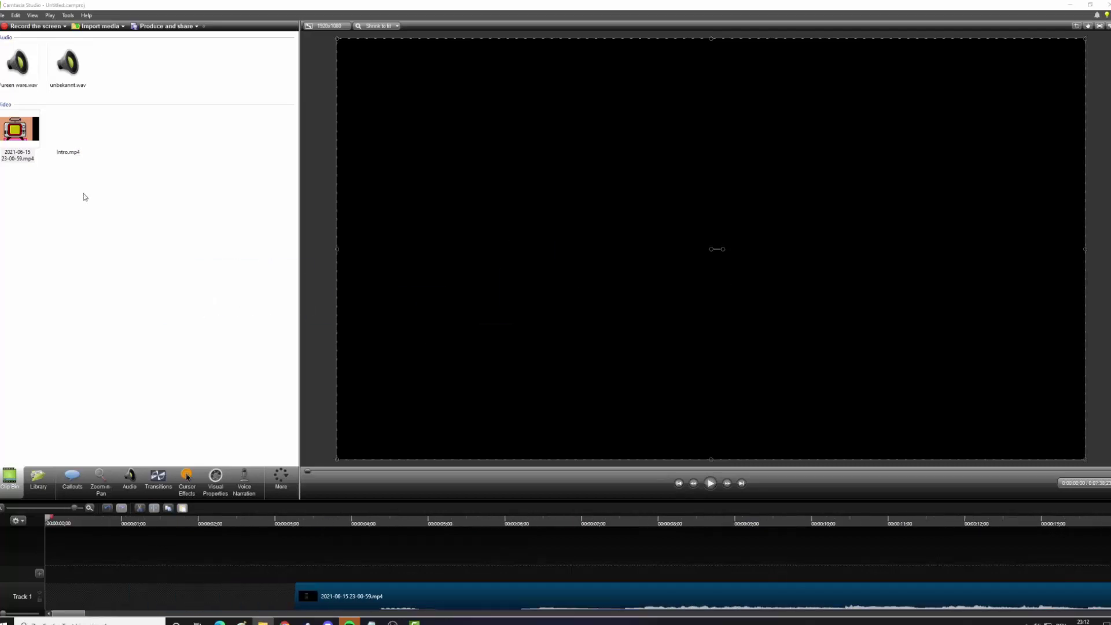
# Step: Place Intro.mp4 at the start of Track 1, and add the first voice WAV at about 2 seconds on Track 2, followed directly by unbekannt.wav
pyautogui.click(66, 128)
pyautogui.moveTo(69, 604); pyautogui.dragTo(71, 602)
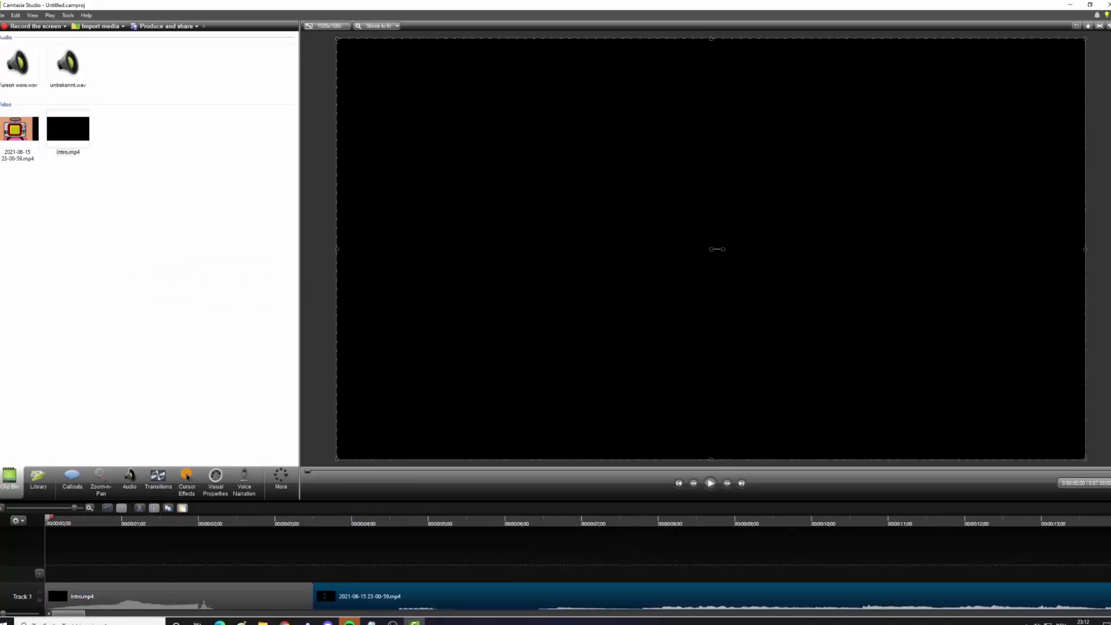
pyautogui.moveTo(41, 69); pyautogui.dragTo(253, 574)
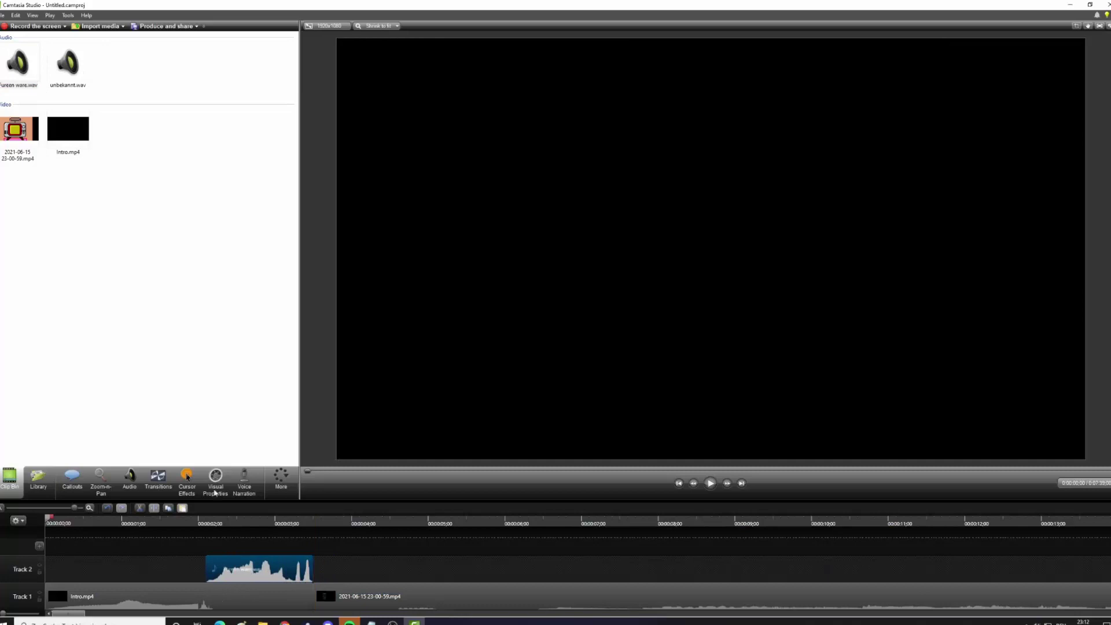
pyautogui.moveTo(68, 75); pyautogui.dragTo(285, 590)
# Step: Check the voice recording against the game video between about 6 and 27 seconds, returning the playhead to about 23 seconds
pyautogui.moveTo(501, 521); pyautogui.dragTo(550, 522)
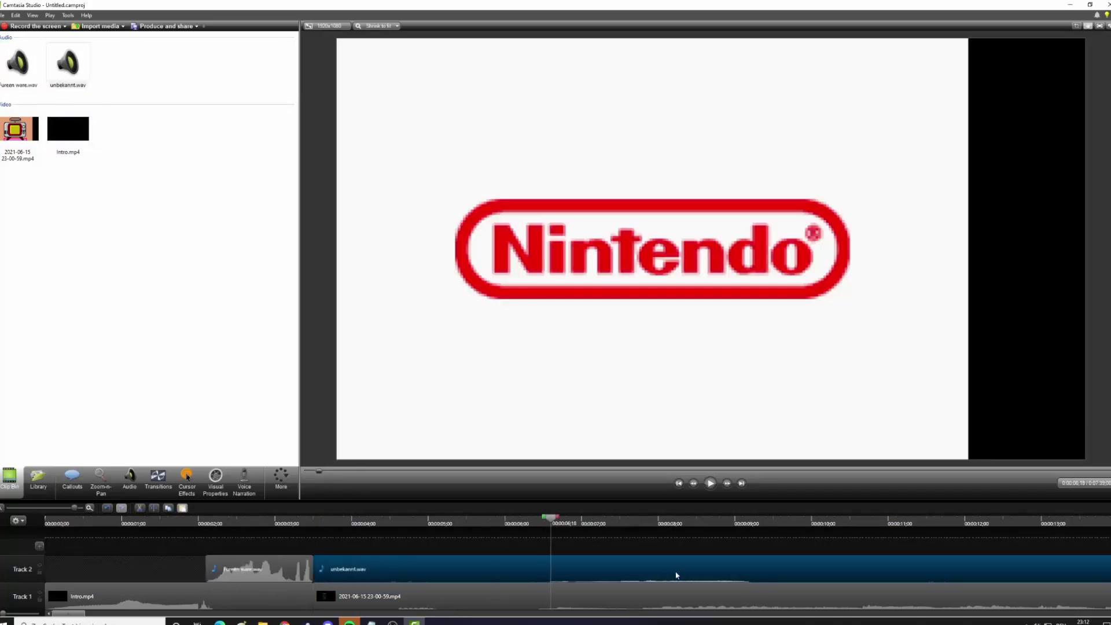
pyautogui.scroll(-3, 673, 566)
pyautogui.press('space')
pyautogui.click(915, 523)
pyautogui.press('space')
pyautogui.scroll(-1, 902, 527)
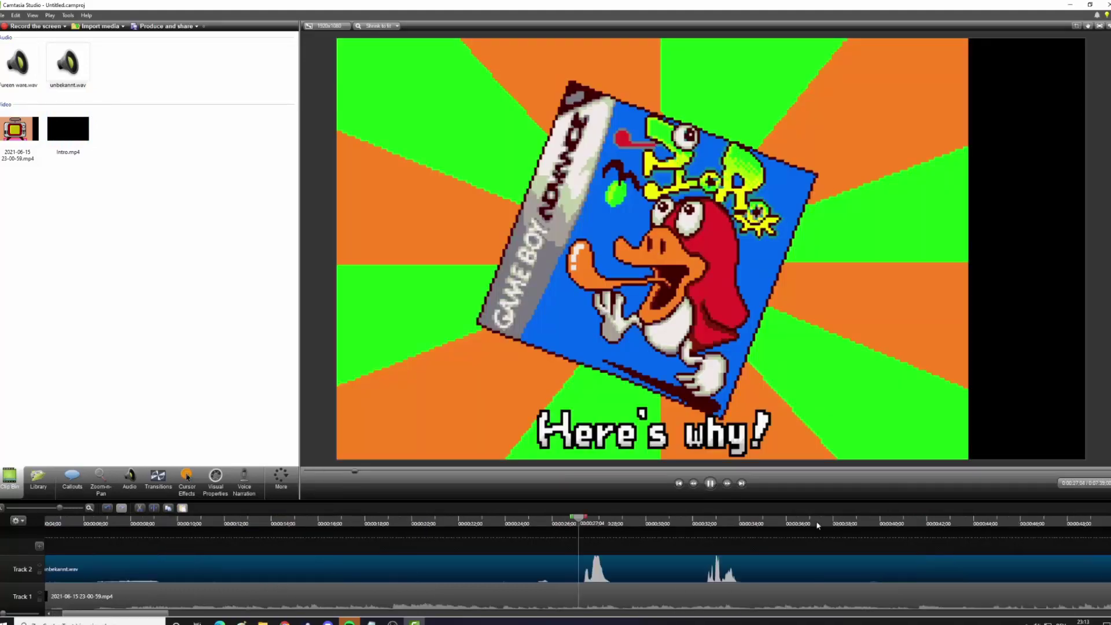
pyautogui.press('space')
pyautogui.click(461, 524)
pyautogui.moveTo(460, 525); pyautogui.dragTo(495, 494)
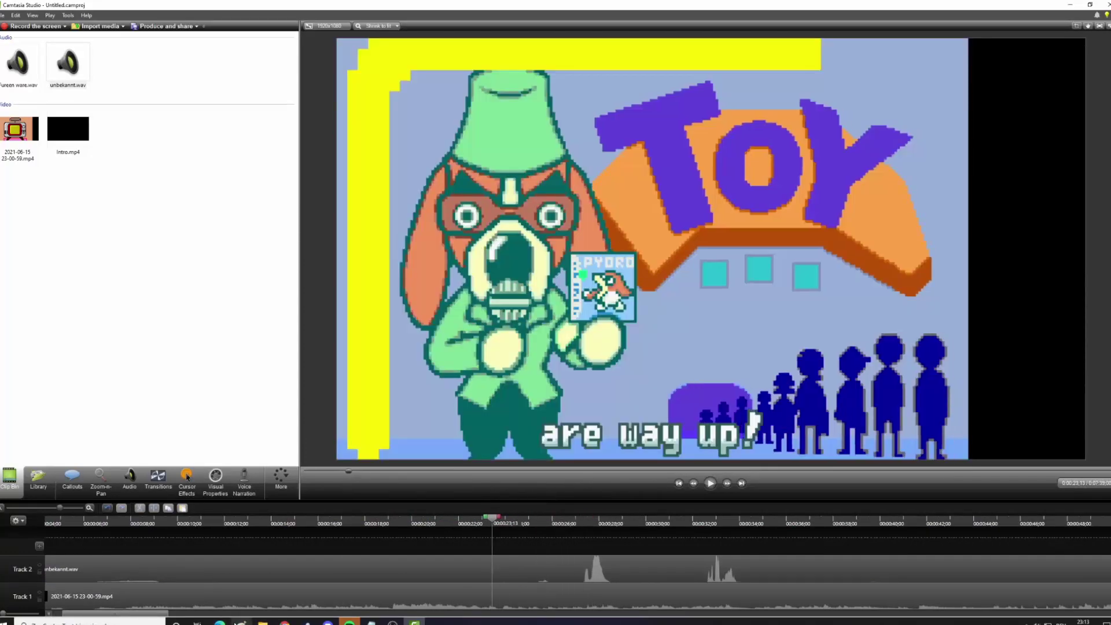
# Step: Switch to Audacity and record a new voice clip about 3.3 seconds long
pyautogui.click(108, 623)
pyautogui.write('au')
pyautogui.press('Return')
pyautogui.moveTo(490, 520); pyautogui.dragTo(513, 516)
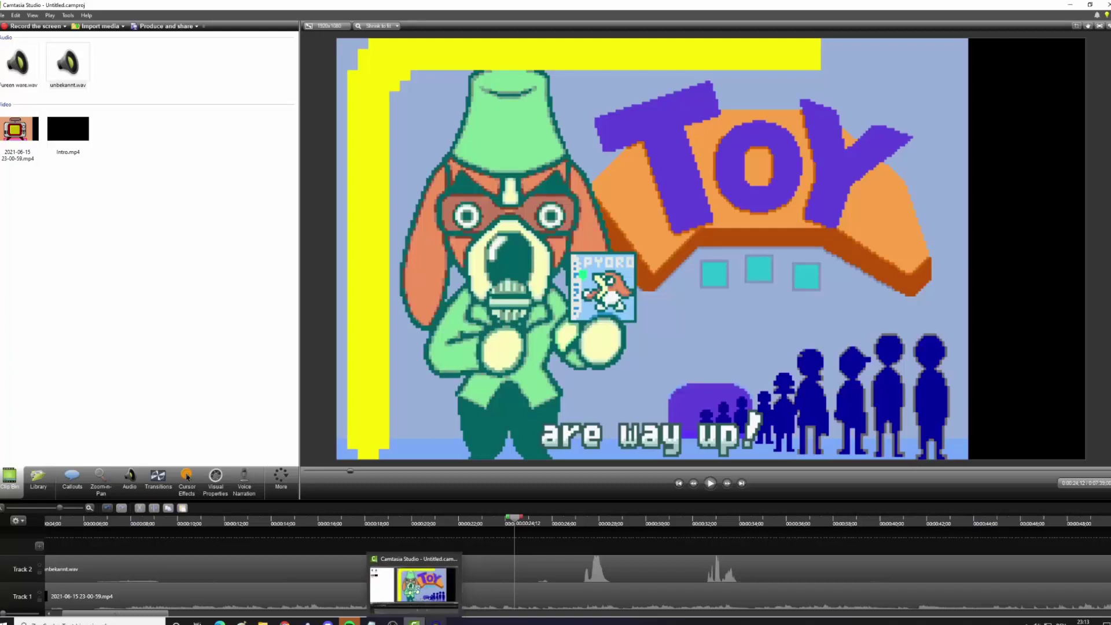
pyautogui.click(436, 622)
pyautogui.click(165, 59)
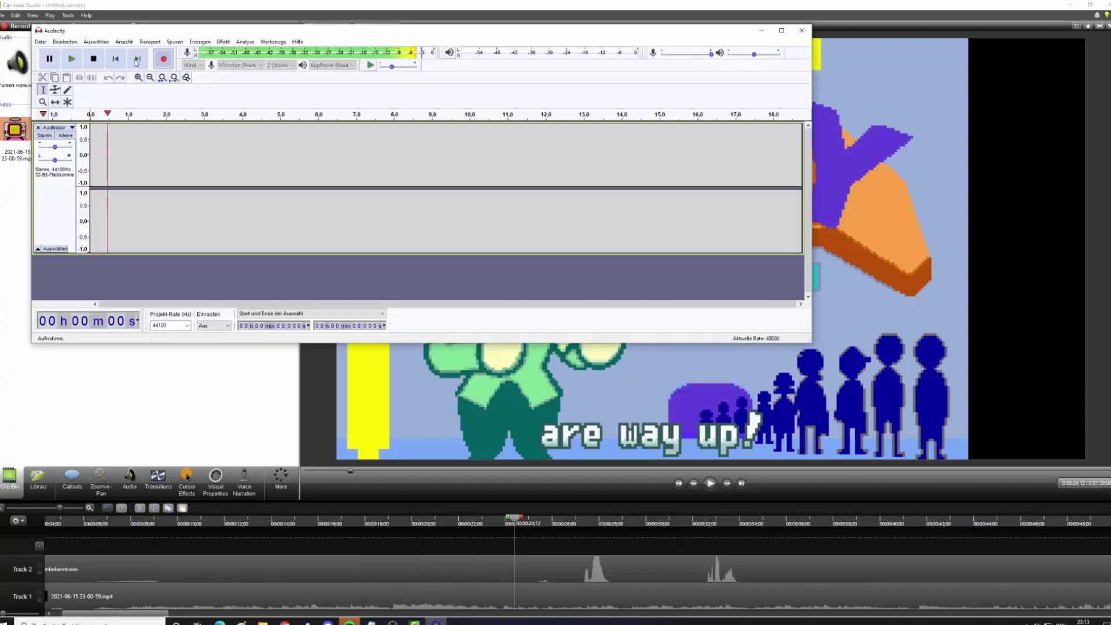
pyautogui.click(94, 58)
pyautogui.click(58, 193)
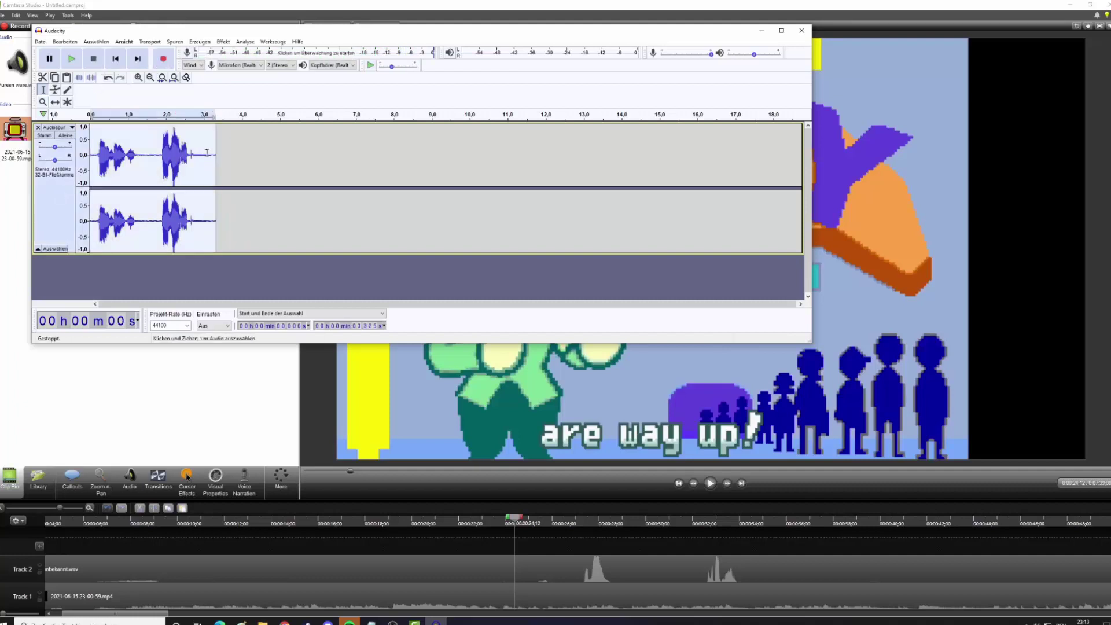
# Step: Apply 20 dB noise reduction with sensitivity 4.00 and smoothing 0 to the whole clip, using its silent tail as the noise profile
pyautogui.moveTo(204, 155); pyautogui.dragTo(217, 155)
pyautogui.click(224, 42)
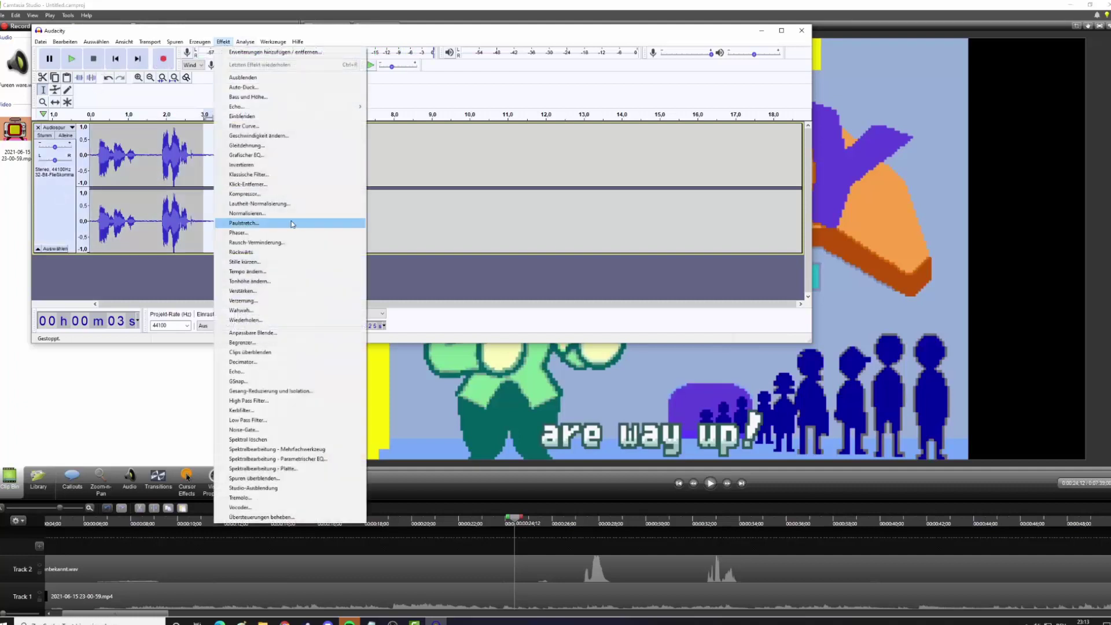
pyautogui.click(286, 242)
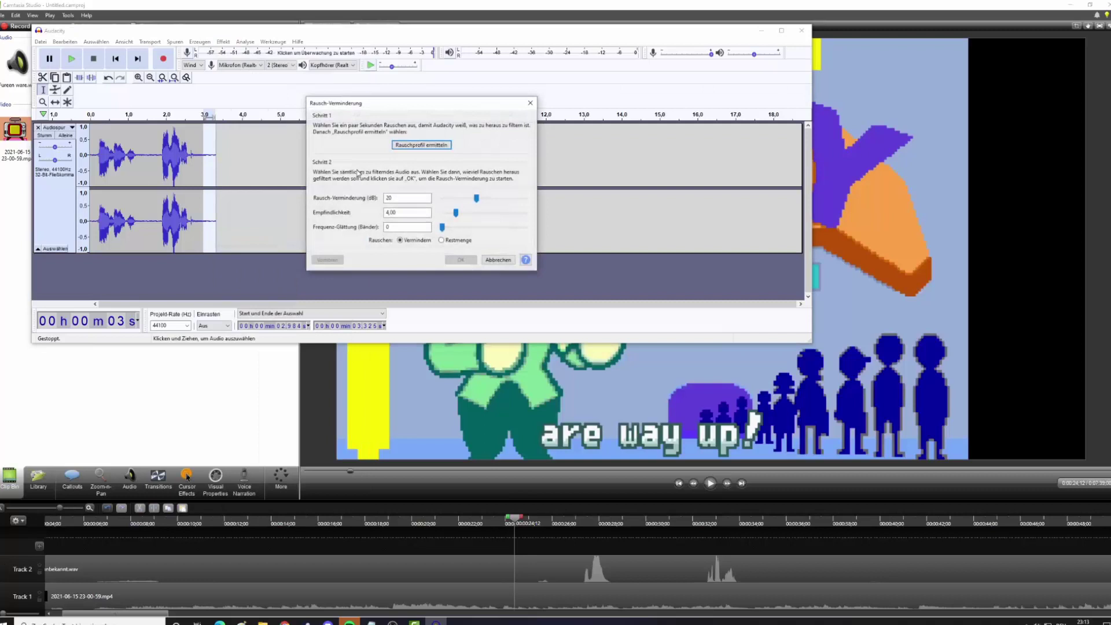
pyautogui.click(421, 145)
pyautogui.click(51, 201)
pyautogui.click(223, 41)
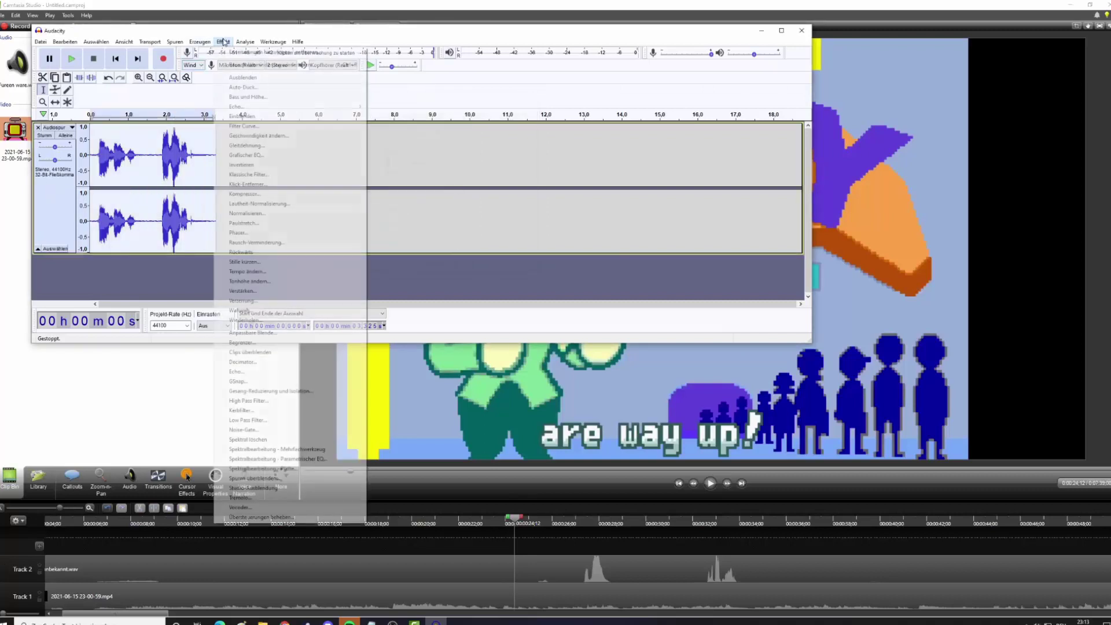
pyautogui.click(269, 243)
pyautogui.click(460, 261)
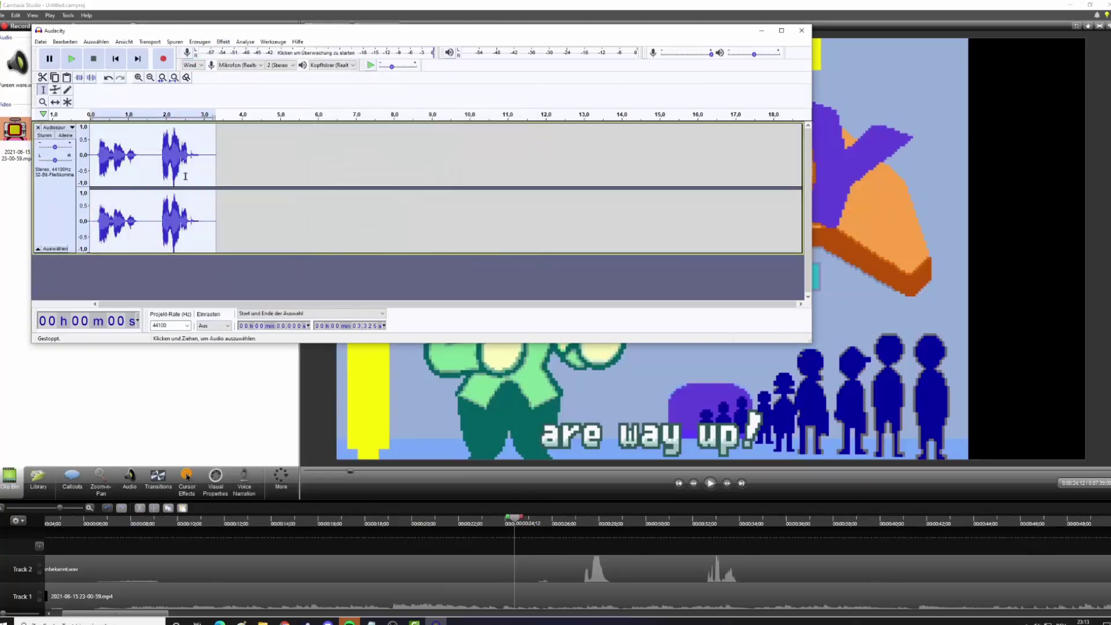
# Step: Cut the silence from the start and end of the voice clip
pyautogui.moveTo(98, 155); pyautogui.dragTo(87, 156)
pyautogui.press('Delete')
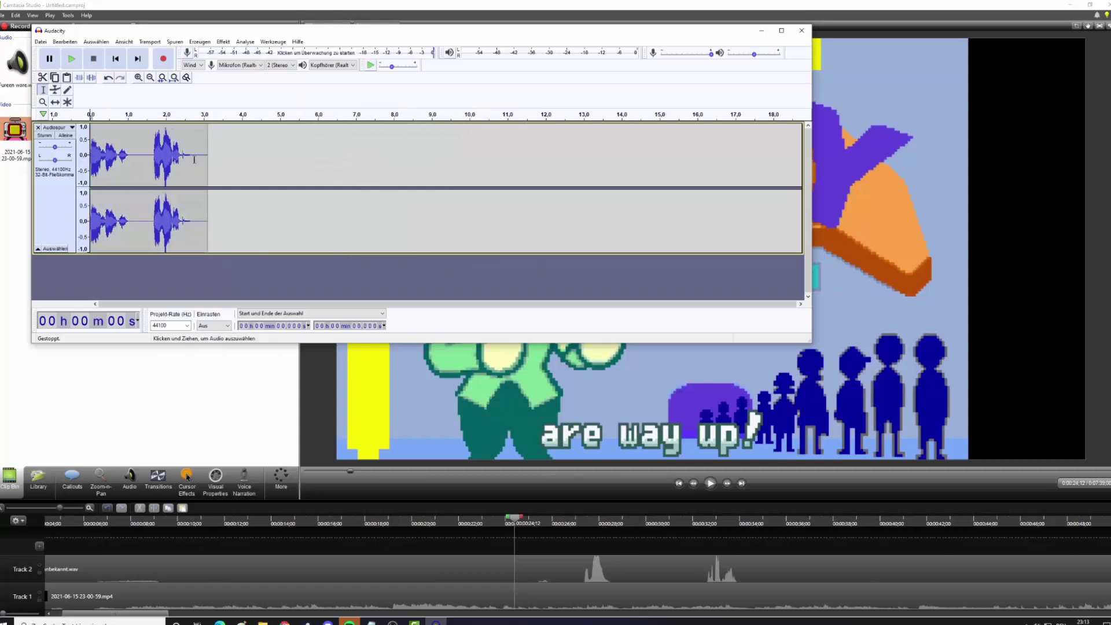
pyautogui.moveTo(195, 154); pyautogui.dragTo(211, 155)
pyautogui.press('Delete')
# Step: Export the clip as Game sales.wav with blank metadata tags and close Audacity
pyautogui.click(40, 42)
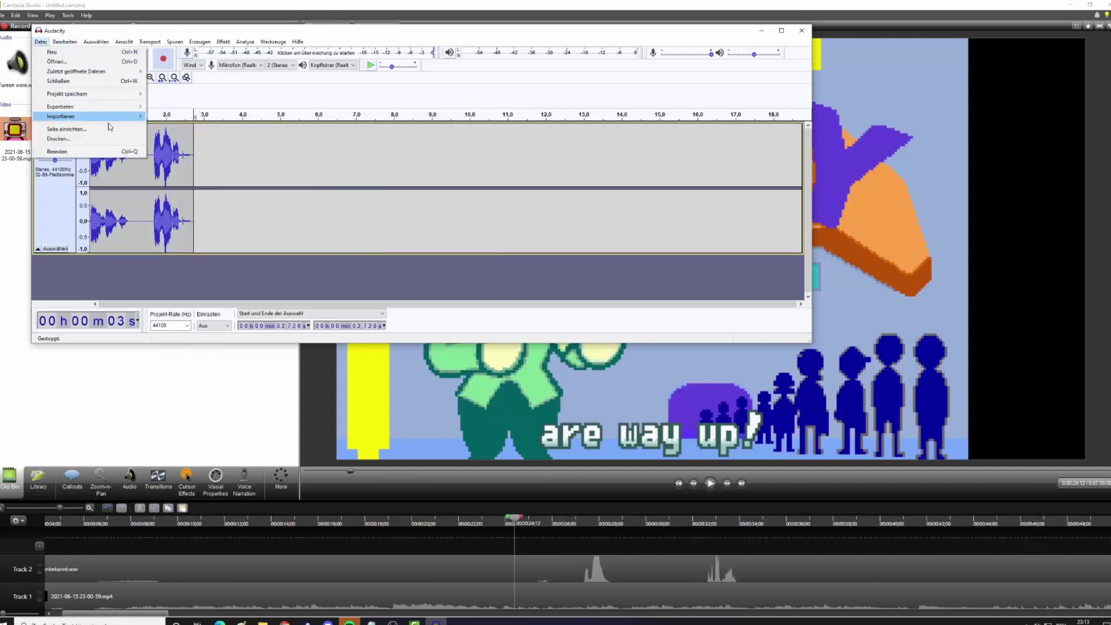
pyautogui.moveTo(104, 108)
pyautogui.click(183, 116)
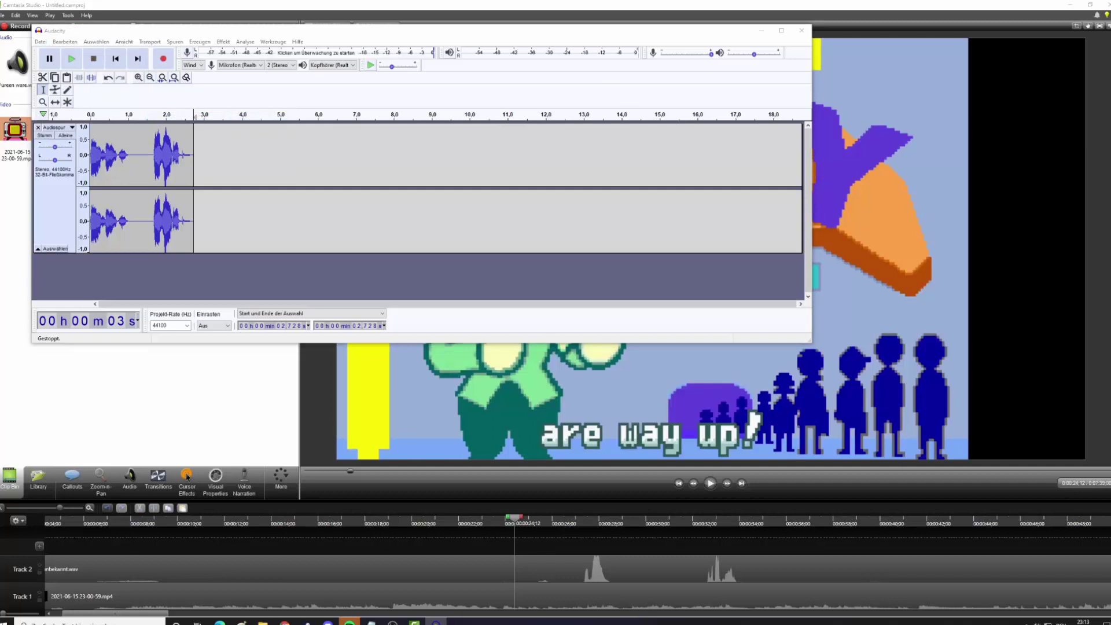
pyautogui.click(660, 330)
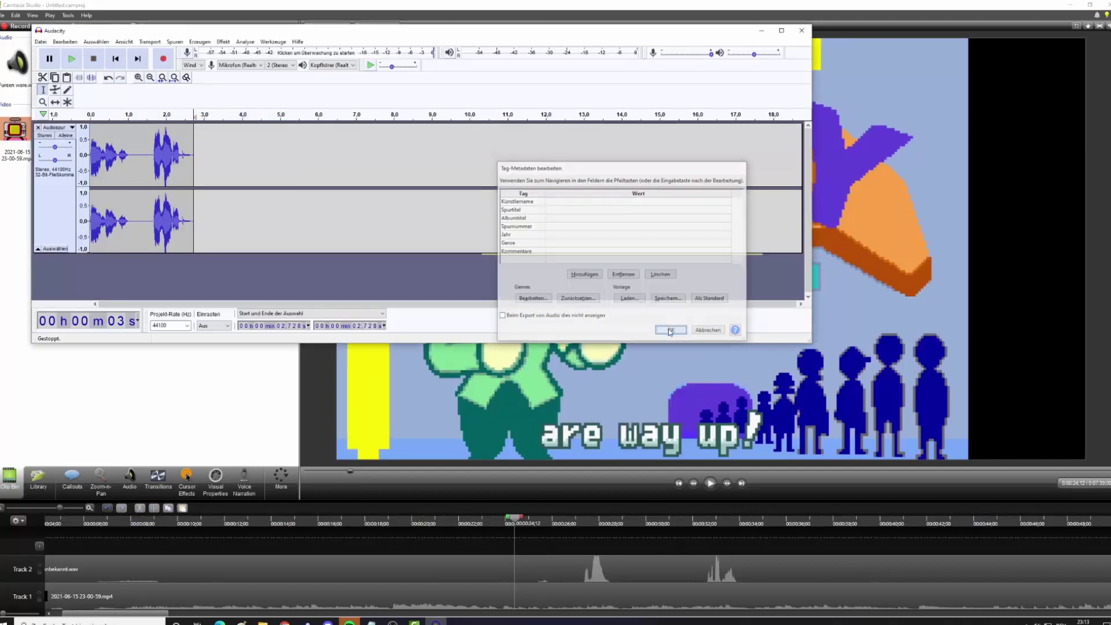
pyautogui.click(801, 30)
pyautogui.click(443, 190)
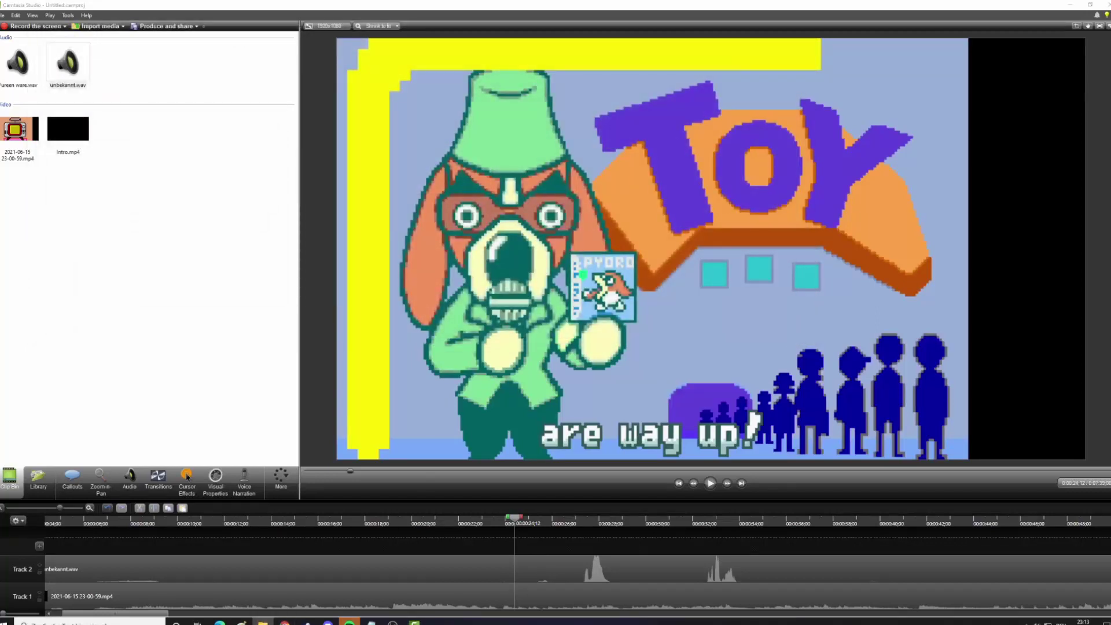
# Step: Import Game sales.wav into the Camtasia Clip Bin and trim the start of unbekannt.wav on Track 2 to about 26 seconds
pyautogui.moveTo(299, 190); pyautogui.dragTo(164, 165)
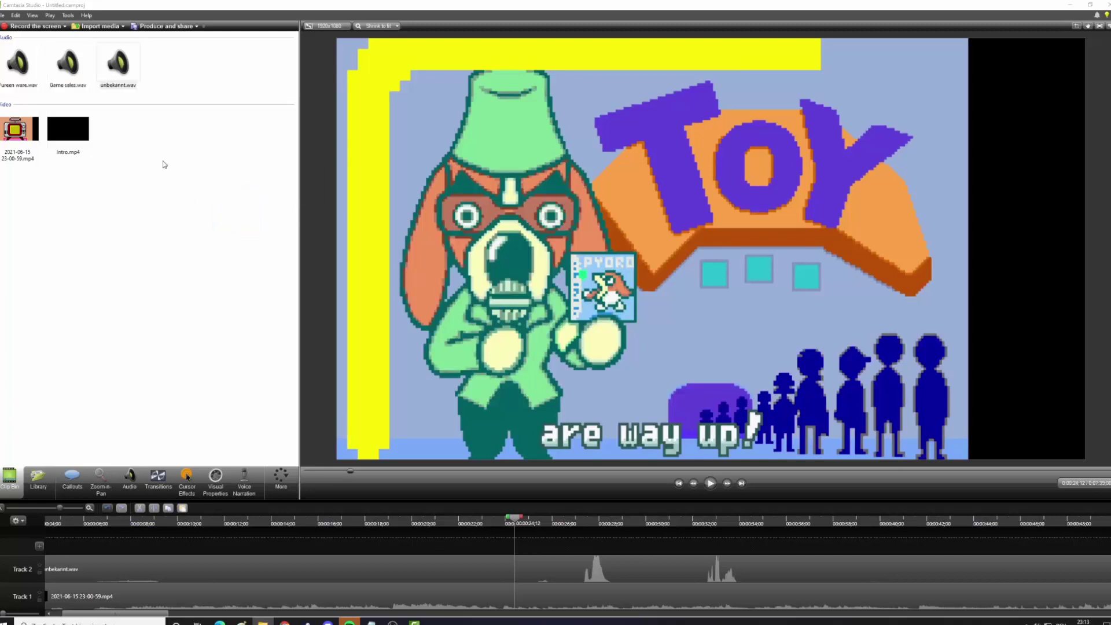
pyautogui.scroll(-3, 425, 559)
pyautogui.moveTo(202, 532); pyautogui.dragTo(262, 569)
pyautogui.scroll(4, 275, 539)
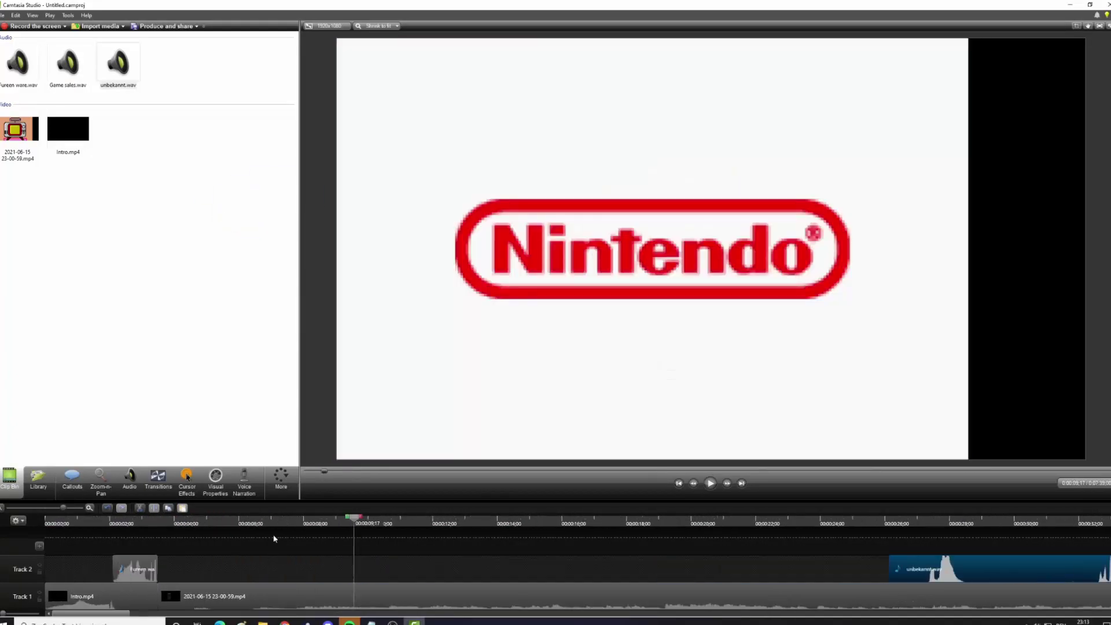
# Step: Place Game sales.wav on Track 2 starting at 0:00:21;02, in sync with the "Game sales..." subtitle
pyautogui.moveTo(640, 556); pyautogui.dragTo(747, 573)
pyautogui.click(669, 519)
pyautogui.scroll(3, 732, 543)
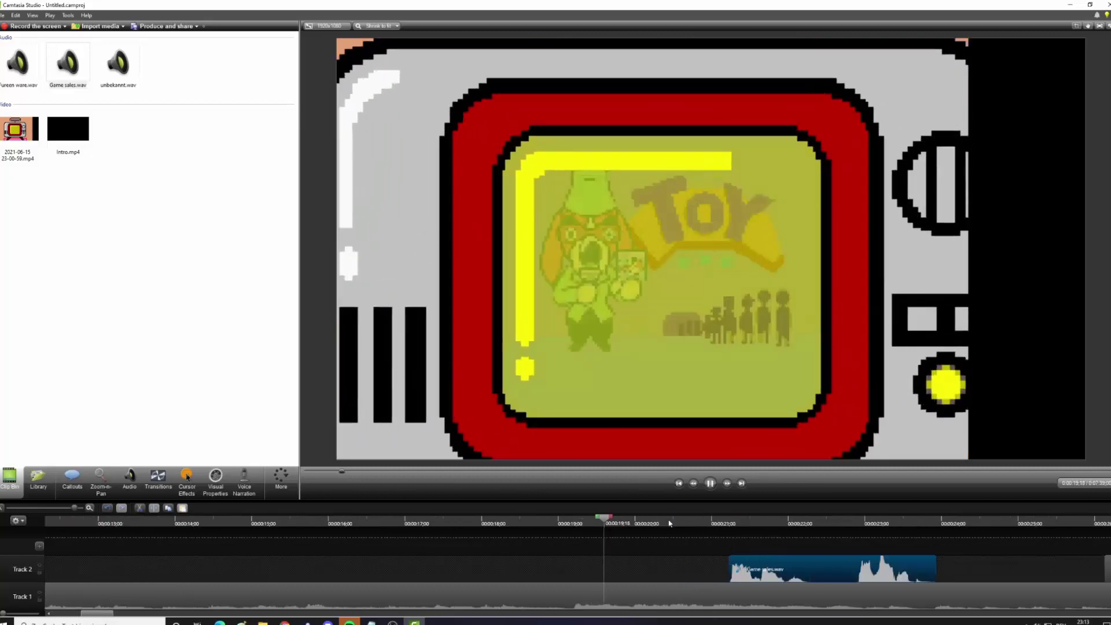
pyautogui.press('space')
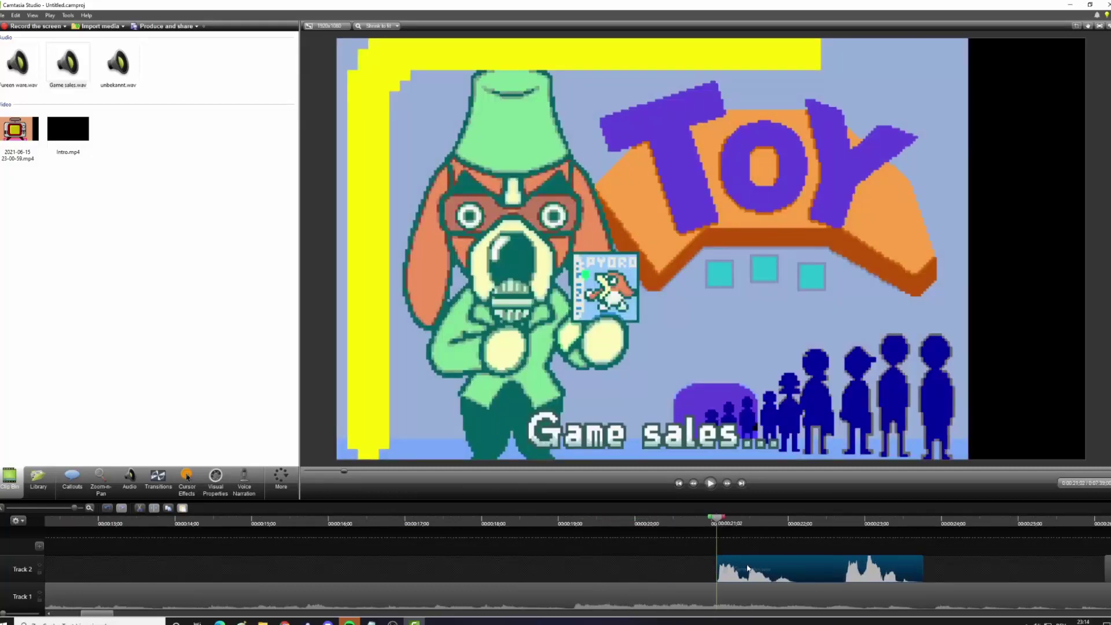
# Step: Split Game sales.wav at 0:00:22;09 and move its second half to about 22.7 seconds, matching the "are way up!" subtitle
pyautogui.press('space')
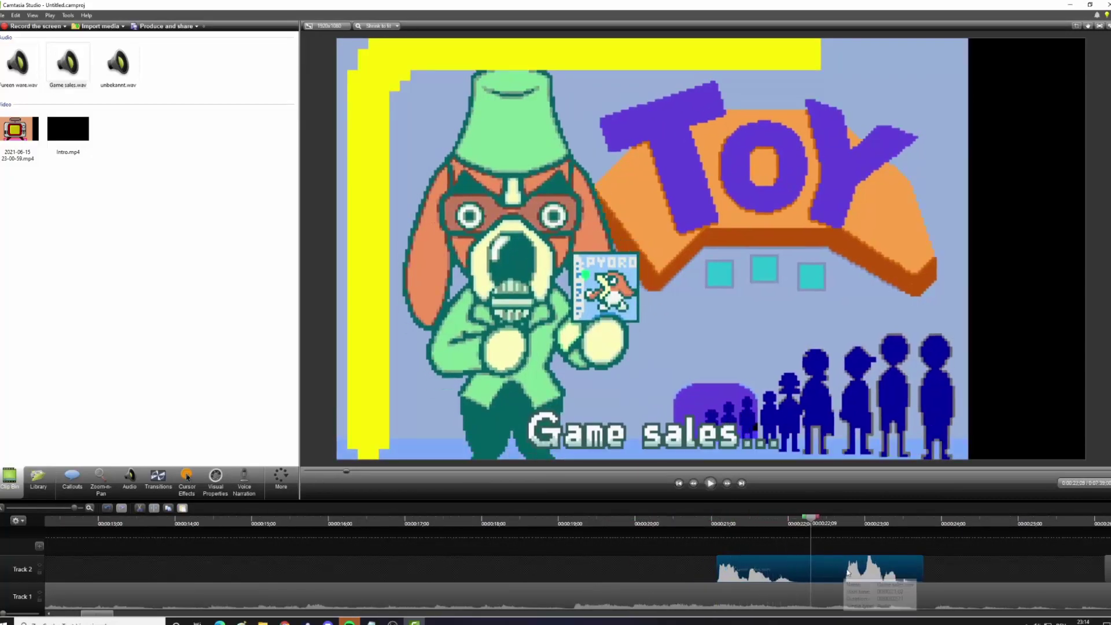
pyautogui.click(154, 507)
pyautogui.moveTo(840, 568); pyautogui.dragTo(960, 592)
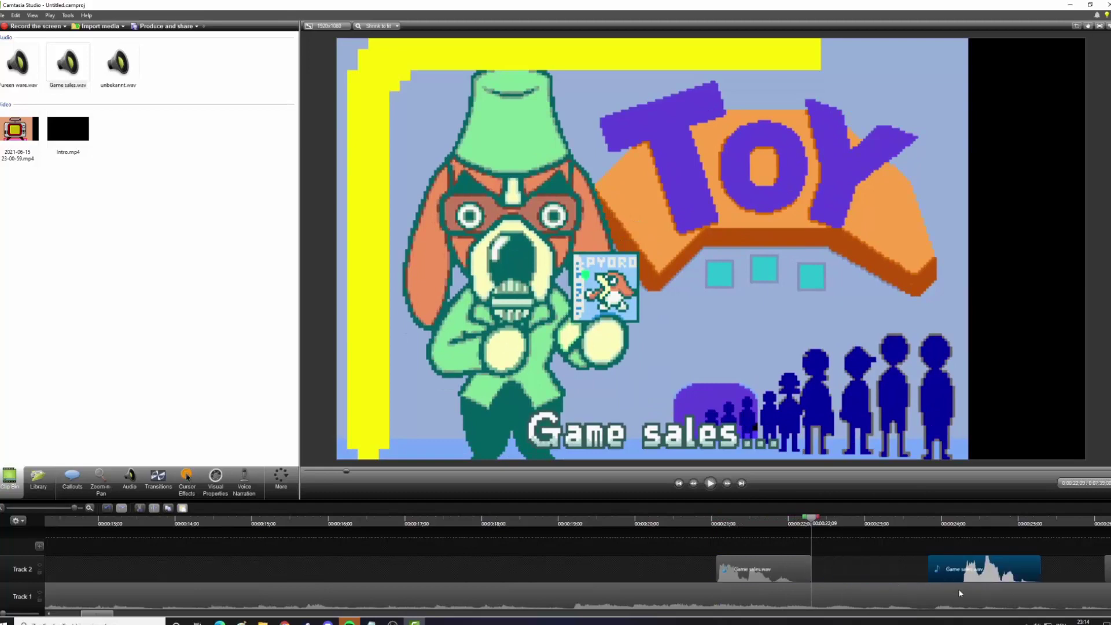
pyautogui.press('space')
pyautogui.scroll(-1, 793, 561)
pyautogui.press('space')
pyautogui.moveTo(725, 569); pyautogui.dragTo(693, 571)
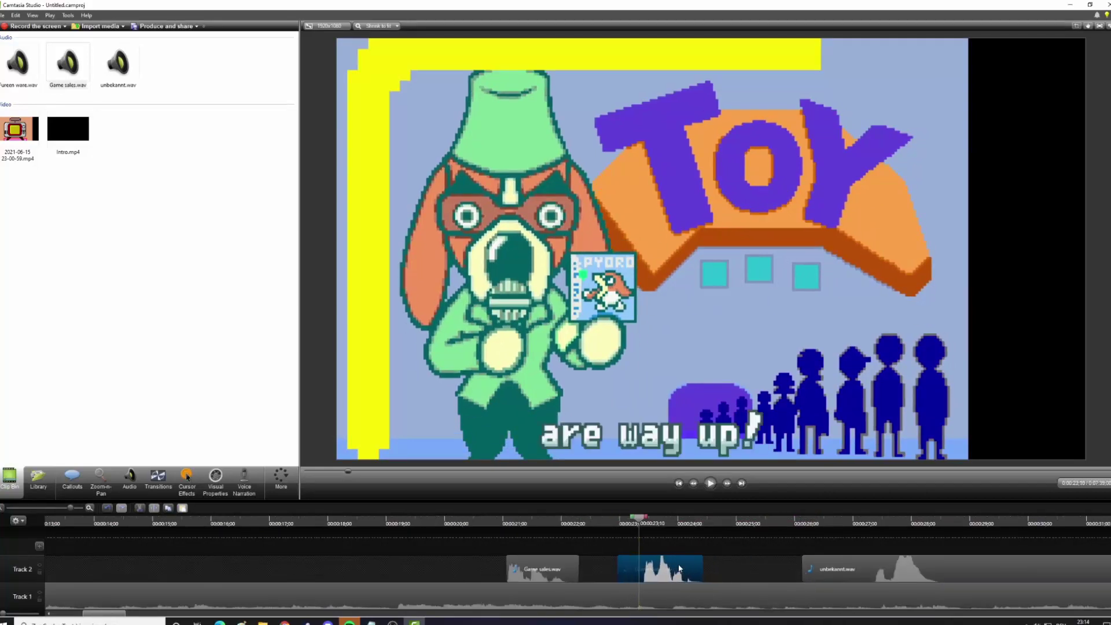
# Step: Play back the timeline between about 26 and 35 seconds to check the remaining voice recording against the video
pyautogui.click(874, 523)
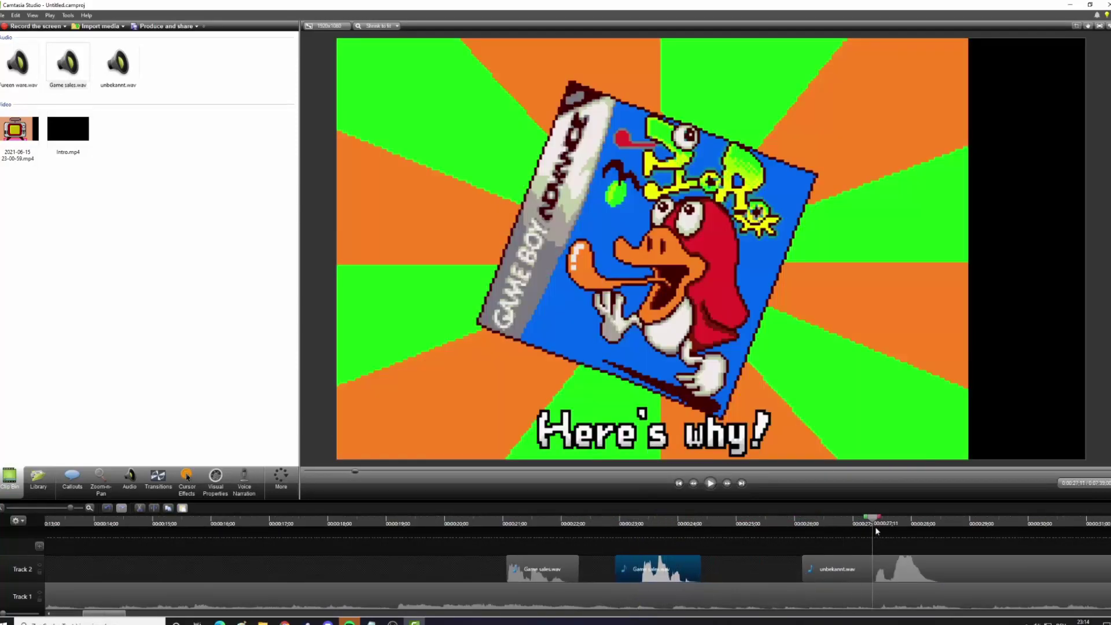
pyautogui.scroll(-1, 729, 547)
pyautogui.click(509, 521)
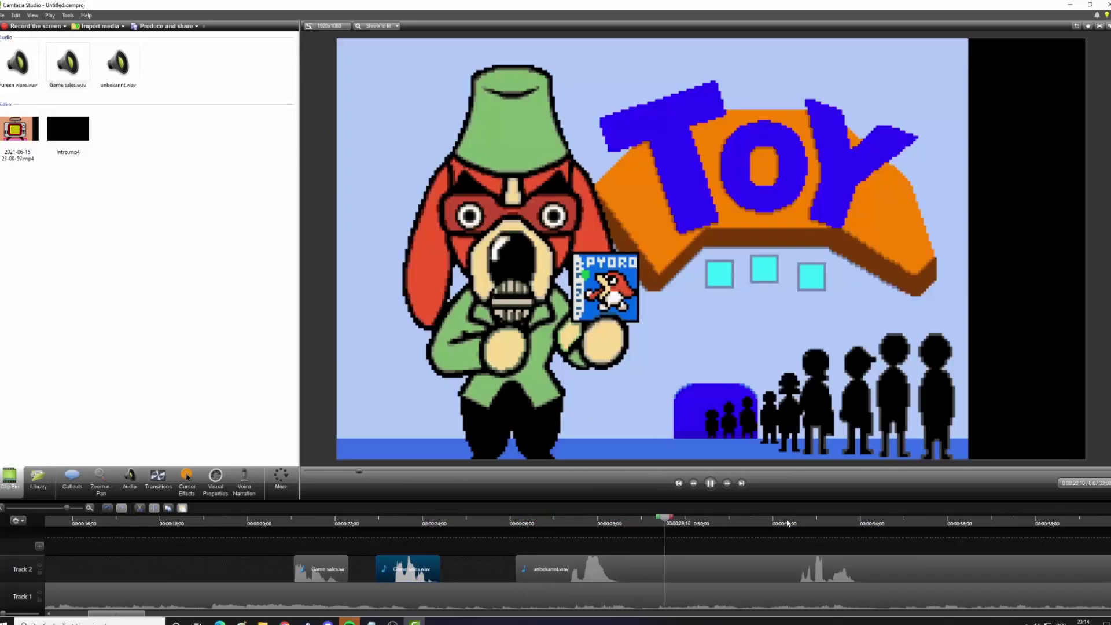
pyautogui.click(782, 523)
pyautogui.press('space')
pyautogui.scroll(-1, 752, 546)
pyautogui.scroll(-2, 694, 558)
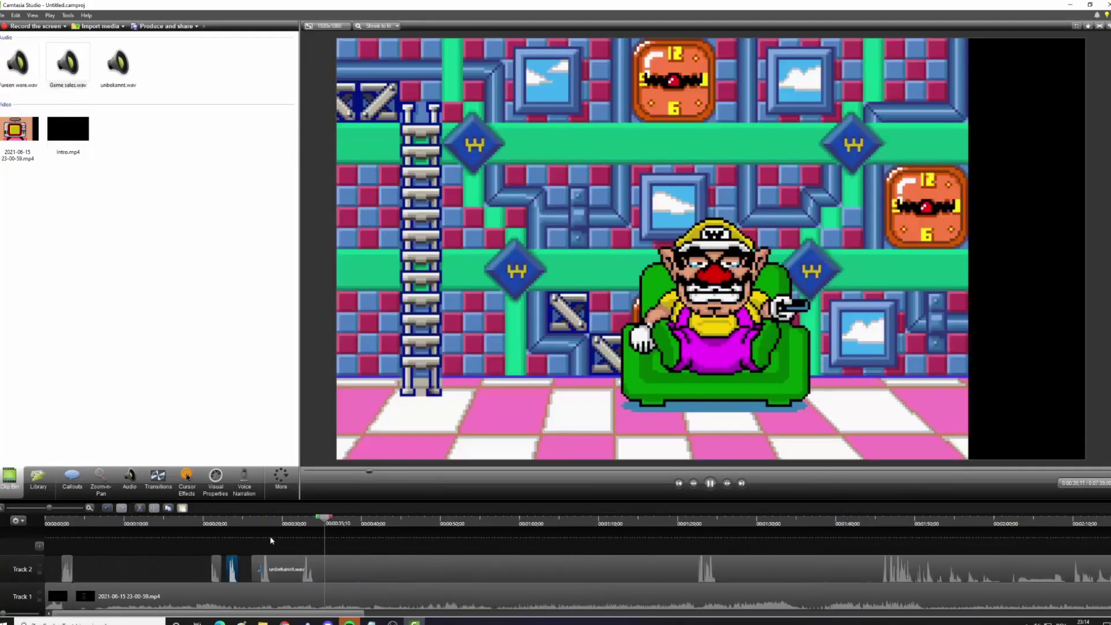
pyautogui.moveTo(95, 522); pyautogui.dragTo(72, 531)
pyautogui.scroll(3, 74, 534)
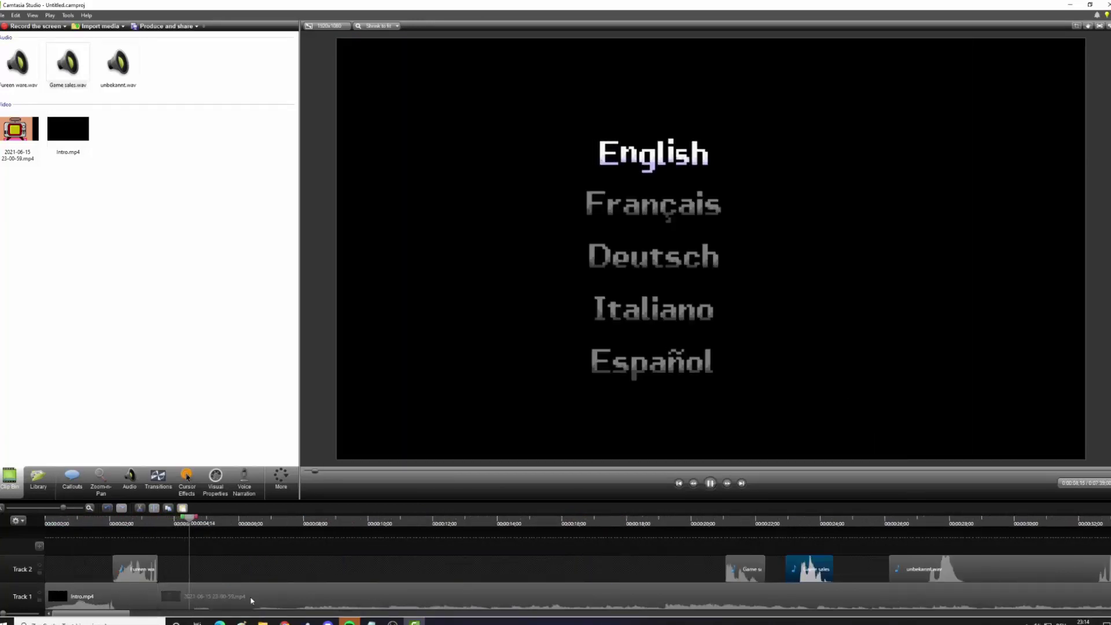
pyautogui.moveTo(290, 589); pyautogui.dragTo(431, 586)
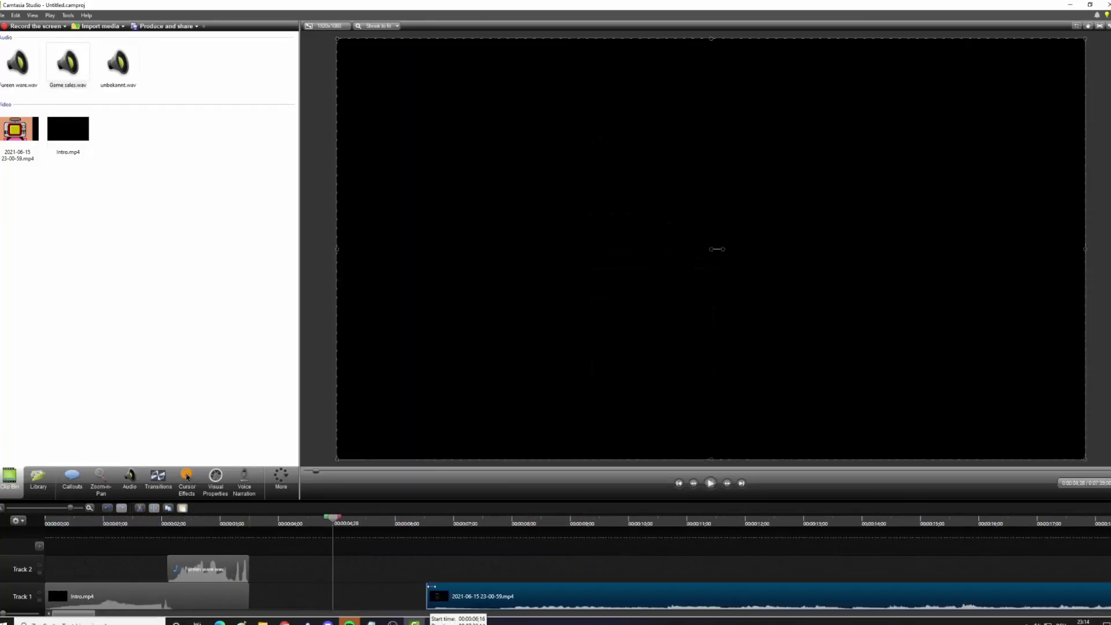
pyautogui.scroll(-3, 444, 582)
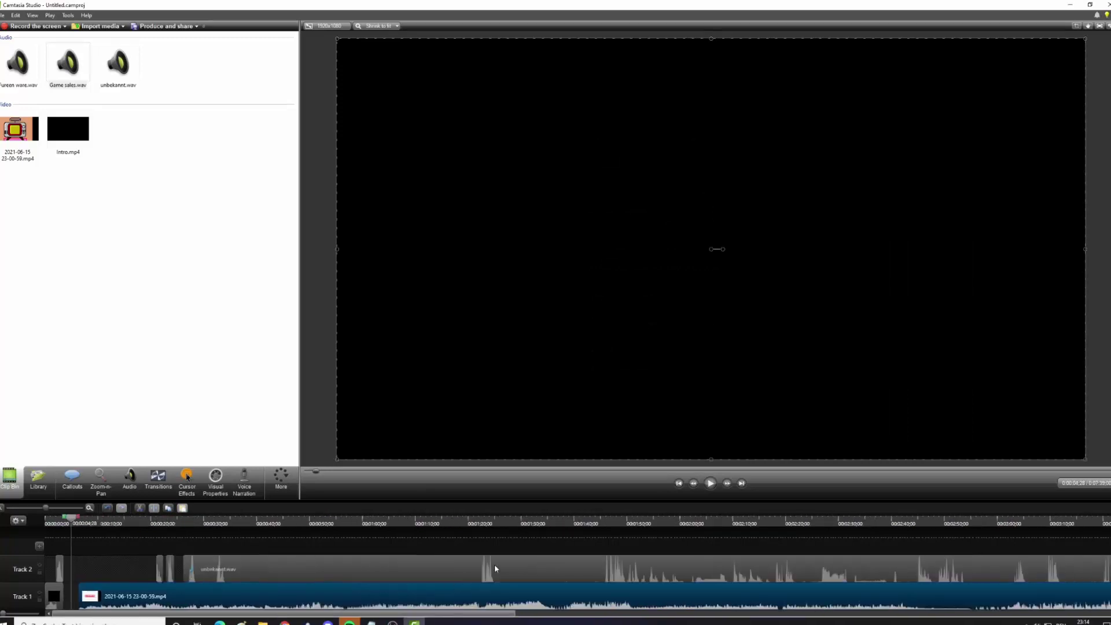
pyautogui.moveTo(118, 609); pyautogui.dragTo(82, 595)
# Step: Play back the shifted timeline around 30 seconds and 1:19 to check where the voice lines fall against the game video
pyautogui.press('space')
pyautogui.scroll(3, 409, 575)
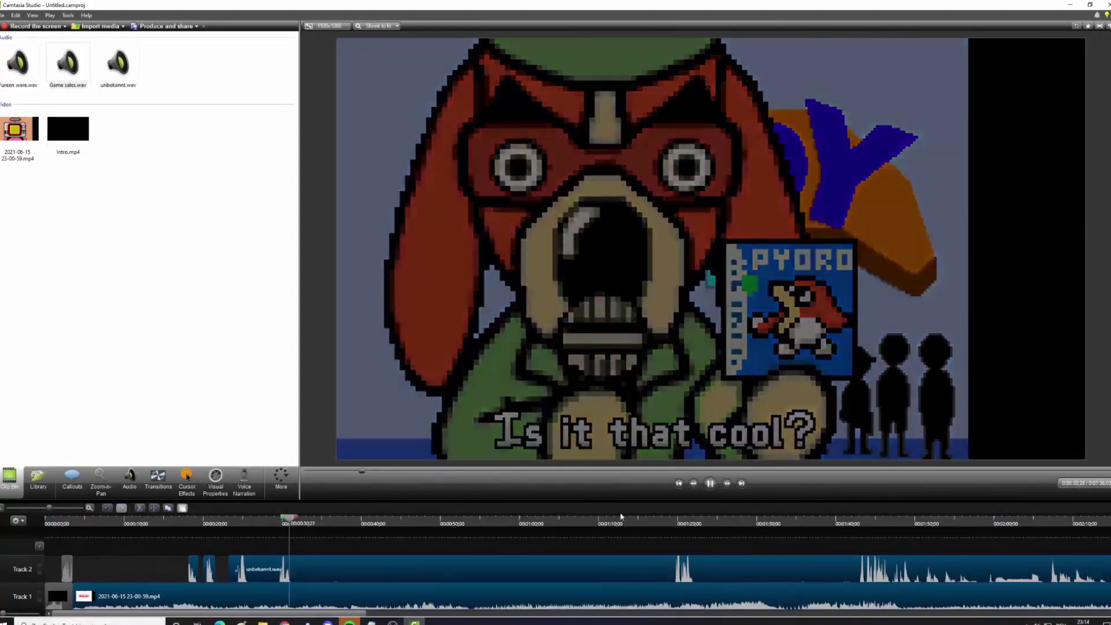
pyautogui.click(644, 525)
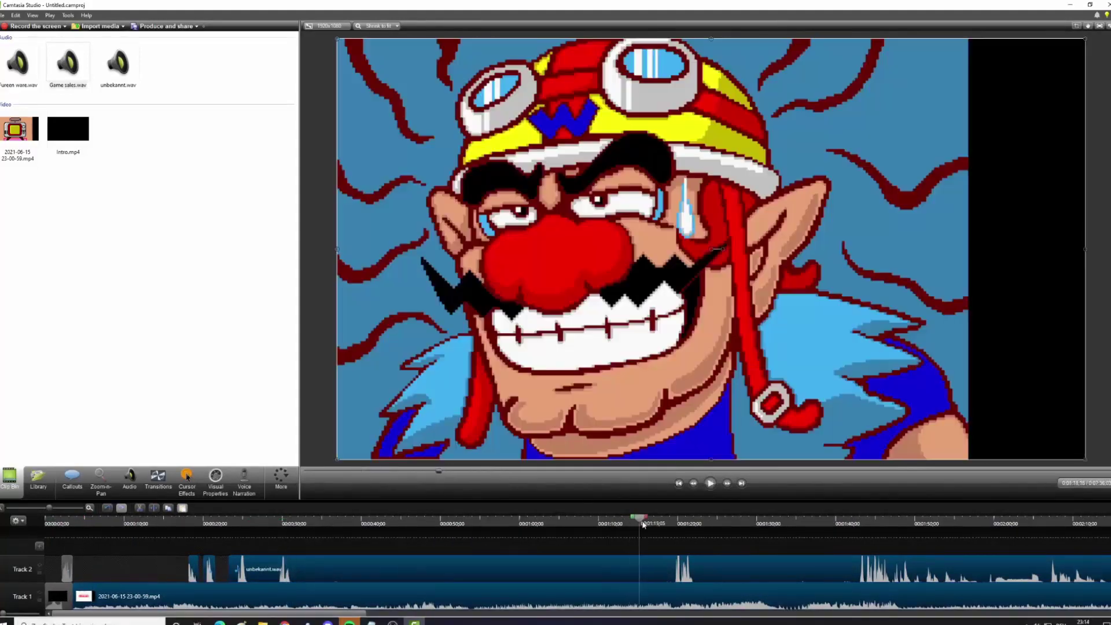
pyautogui.moveTo(643, 525); pyautogui.dragTo(668, 526)
pyautogui.press('space')
pyautogui.scroll(3, 784, 534)
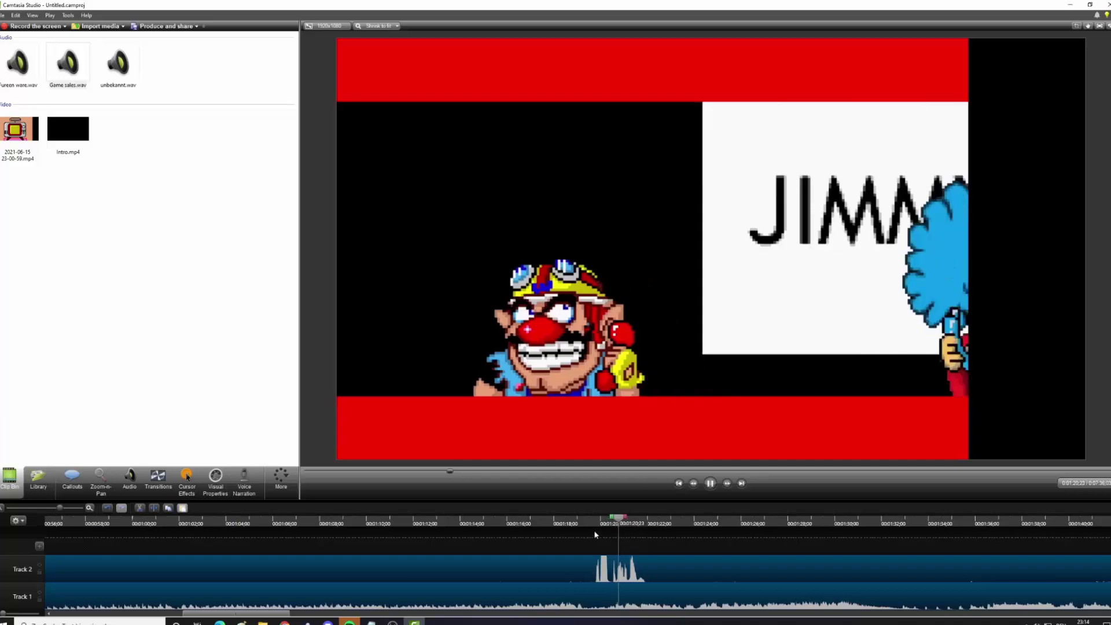
pyautogui.moveTo(595, 521)
pyautogui.mouseDown()
pyautogui.moveTo(575, 519)
pyautogui.moveTo(592, 518)
pyautogui.mouseUp()
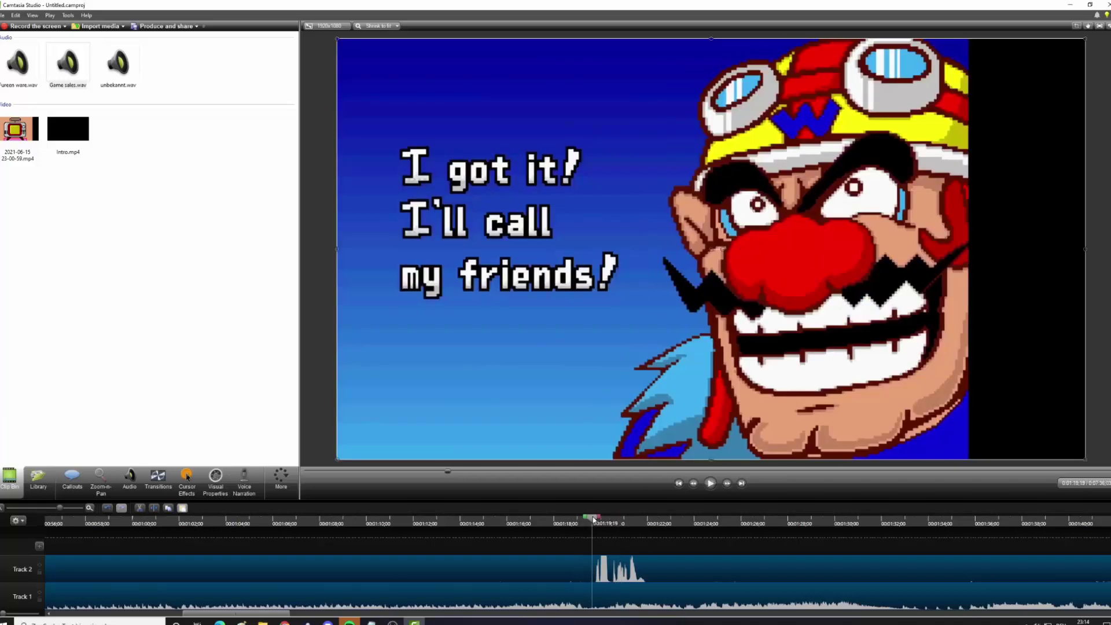
pyautogui.press('space')
pyautogui.scroll(1, 667, 554)
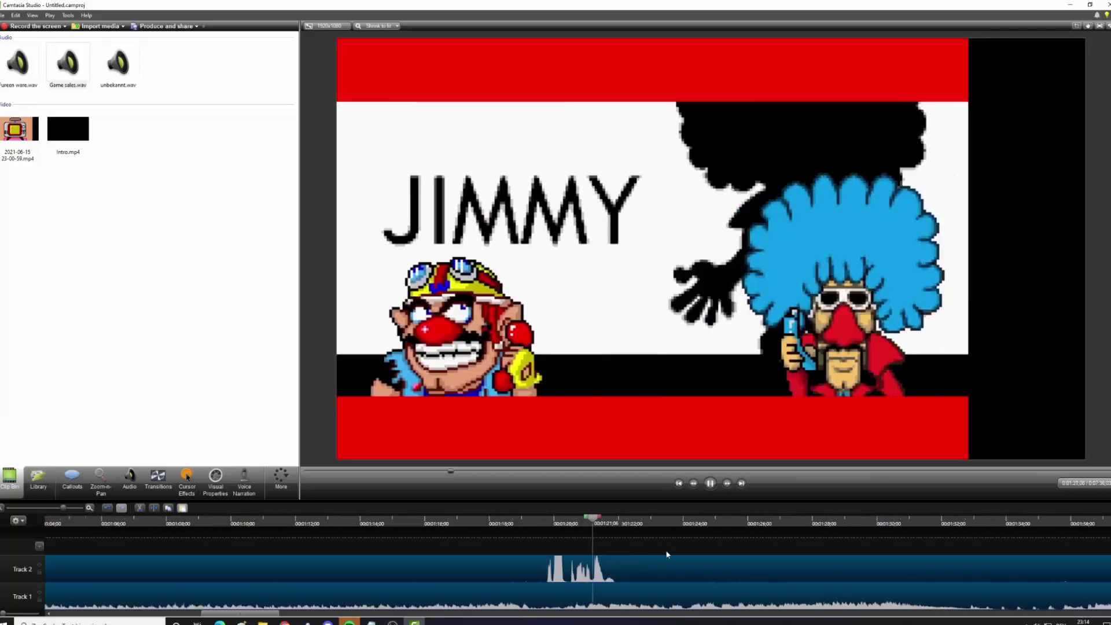
# Step: Split unbekannt.wav on Track 2 after its short voice line at 0:01:22;01 and after its opening voice line at 0:00:32;25
pyautogui.click(557, 567)
pyautogui.click(155, 509)
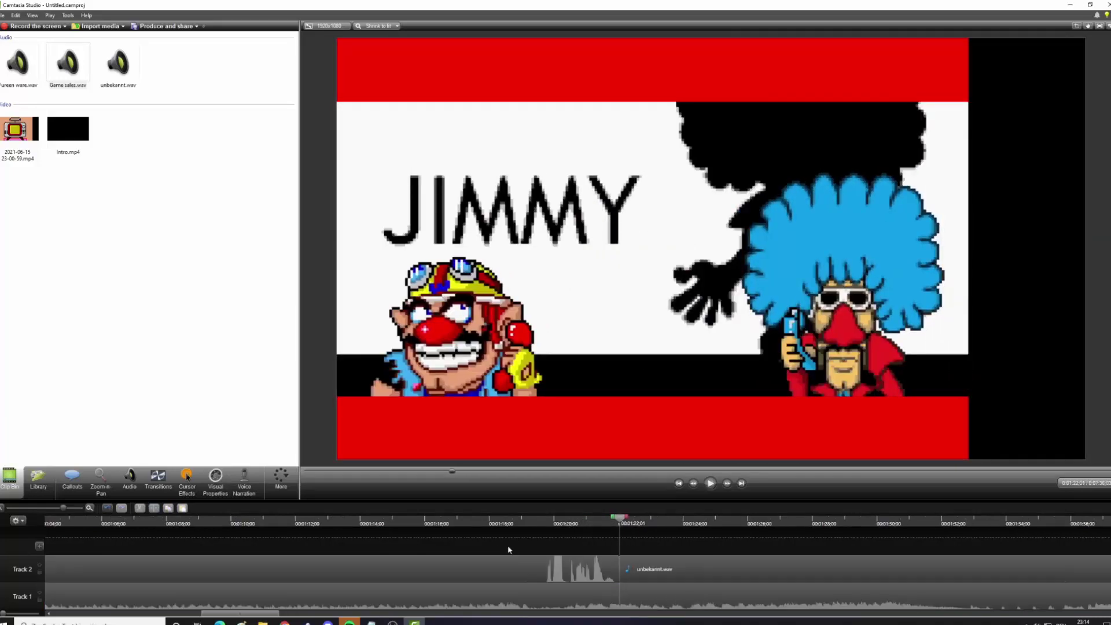
pyautogui.scroll(-4, 112, 563)
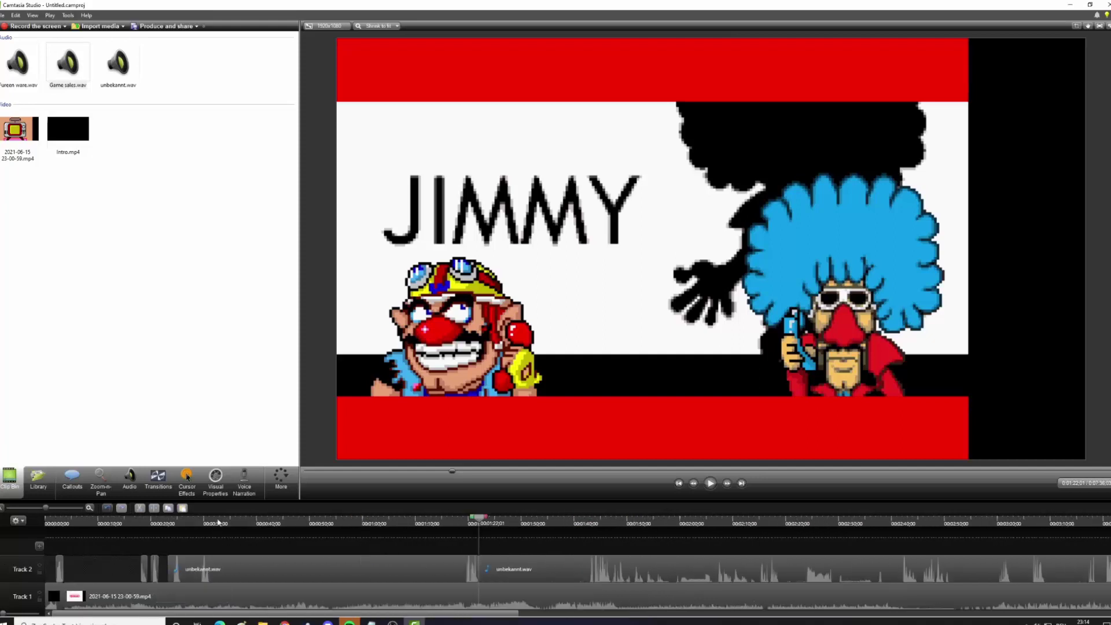
pyautogui.click(218, 522)
pyautogui.click(242, 572)
pyautogui.click(153, 509)
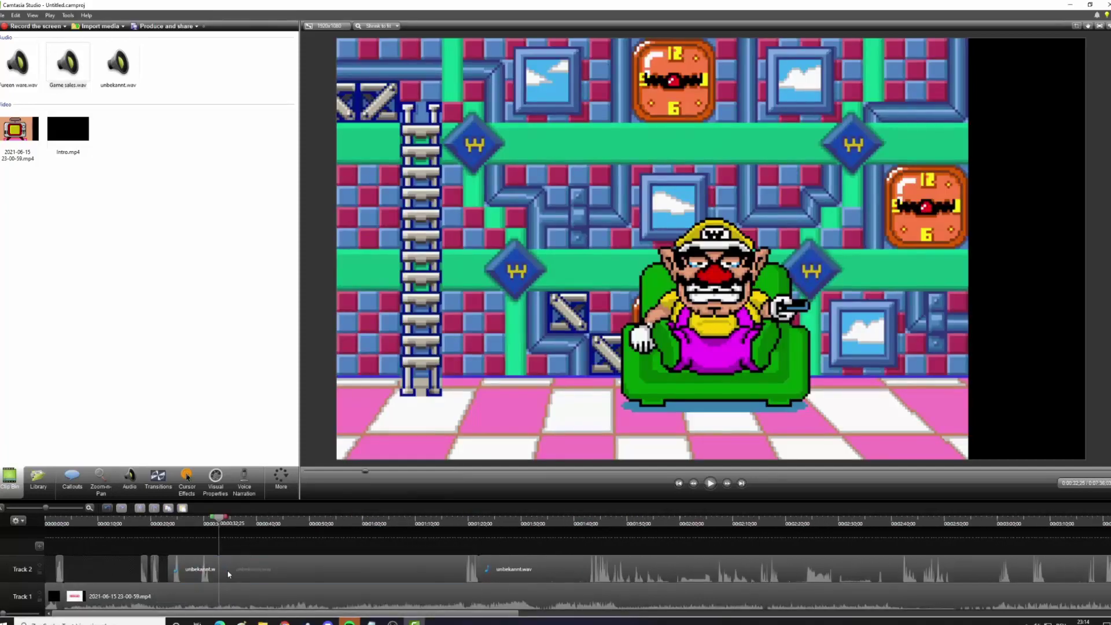
# Step: Trim the middle unbekannt.wav segment's start to 0:01:19;08 and shift it to about 1:18 to match the "I got it! I'll call my friends!" subtitle
pyautogui.moveTo(219, 570); pyautogui.dragTo(465, 565)
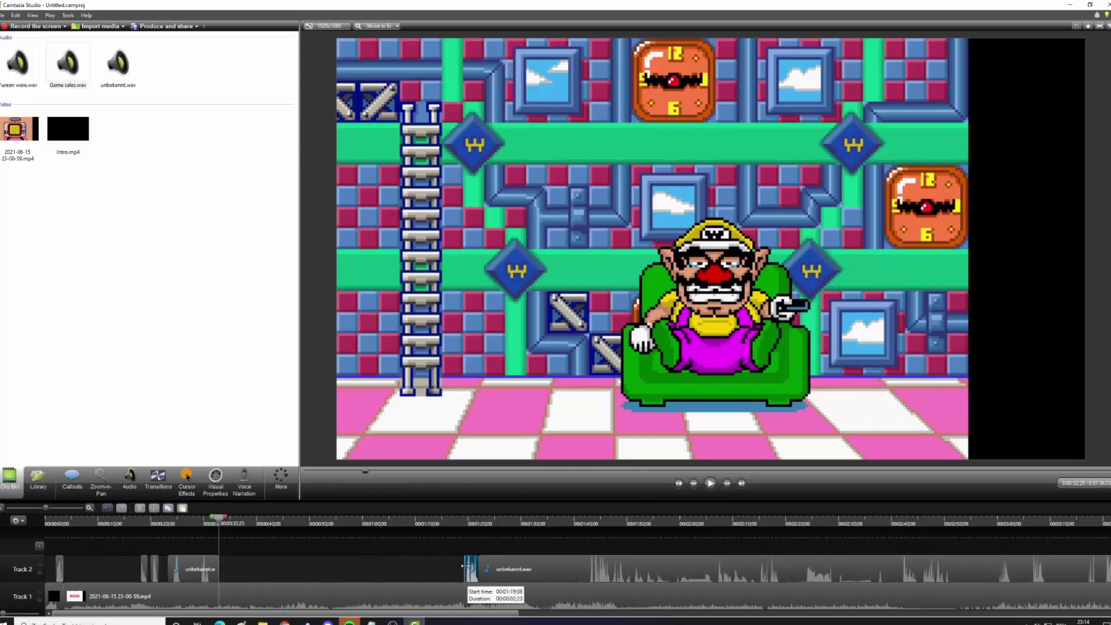
pyautogui.click(460, 523)
pyautogui.scroll(5, 511, 538)
pyautogui.moveTo(651, 571); pyautogui.dragTo(621, 574)
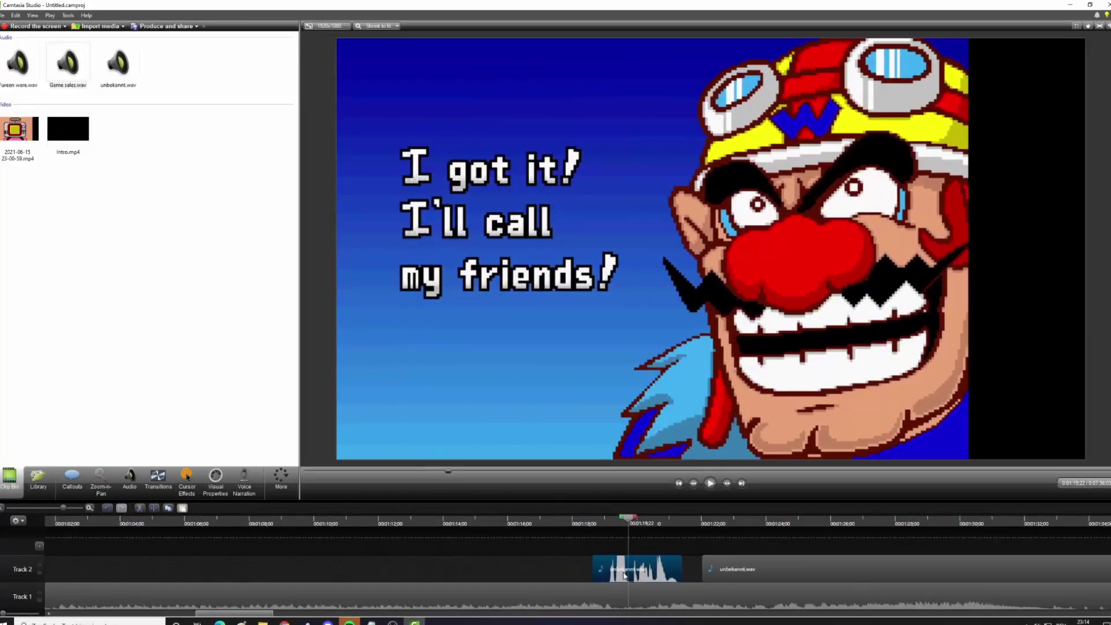
pyautogui.scroll(3, 685, 533)
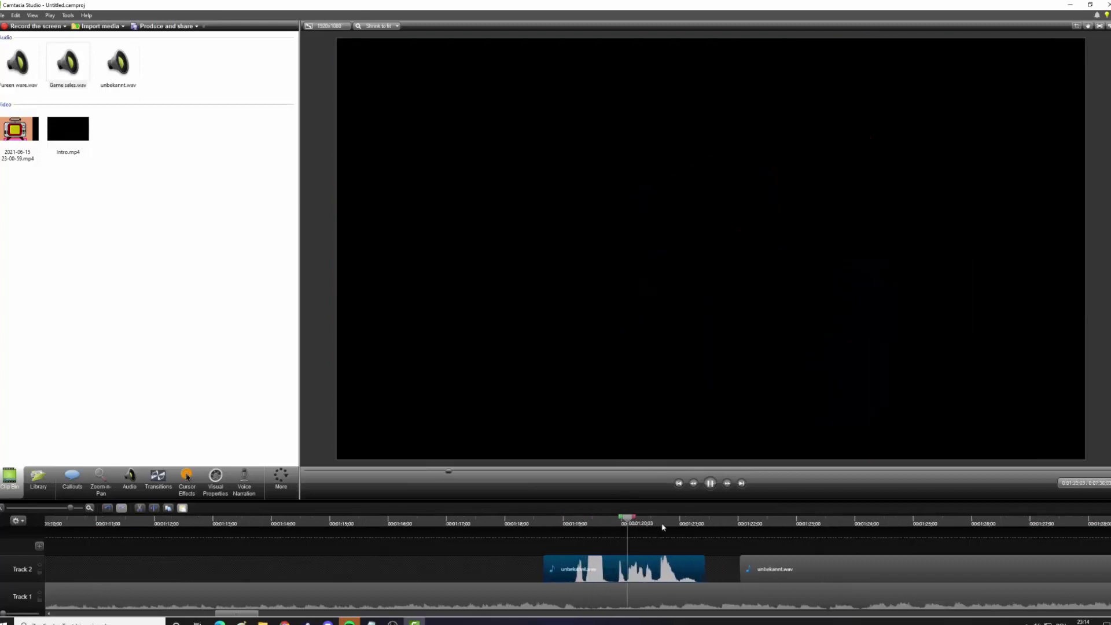
pyautogui.click(638, 520)
pyautogui.moveTo(638, 519); pyautogui.dragTo(556, 527)
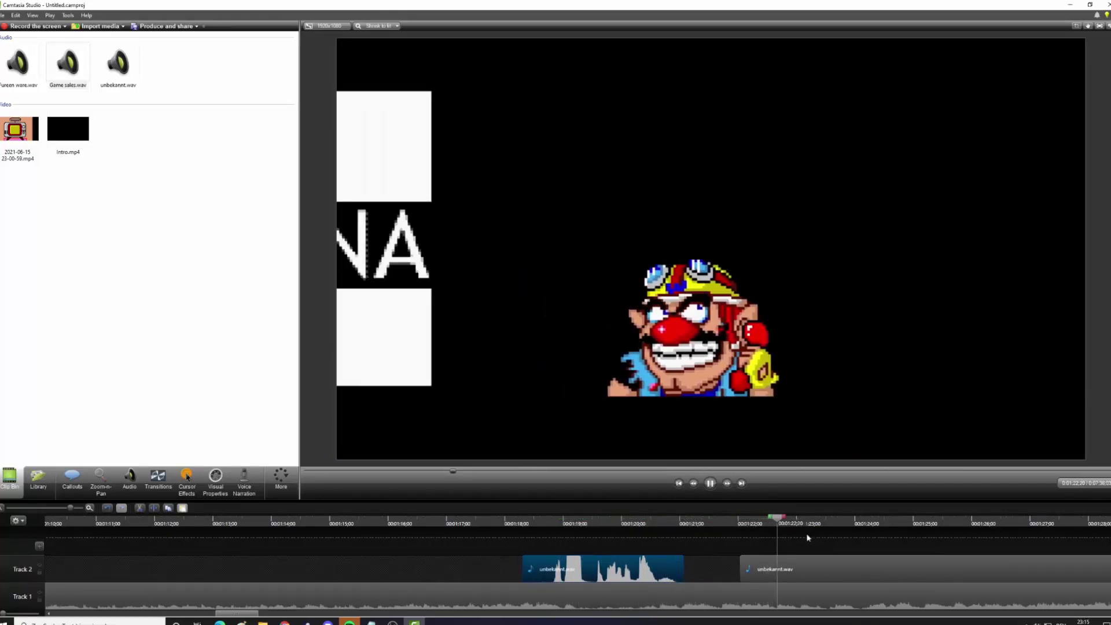
# Step: Trim the silent start of the last unbekannt.wav segment to 0:01:42;18, just before its voice line
pyautogui.scroll(-3, 714, 556)
pyautogui.scroll(-2, 713, 556)
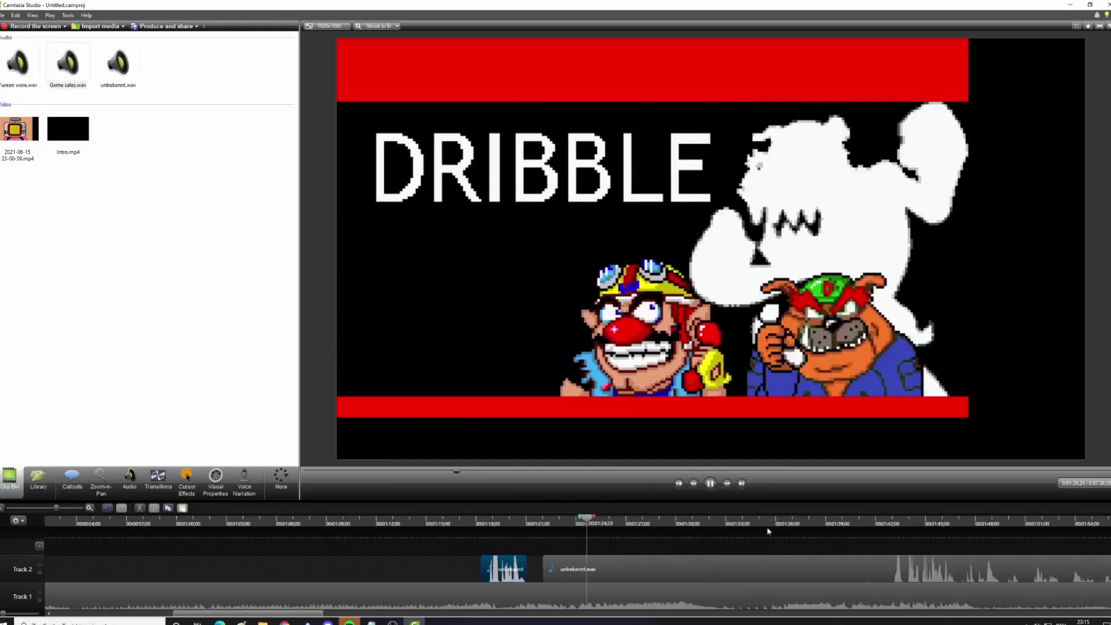
pyautogui.moveTo(542, 569); pyautogui.dragTo(886, 556)
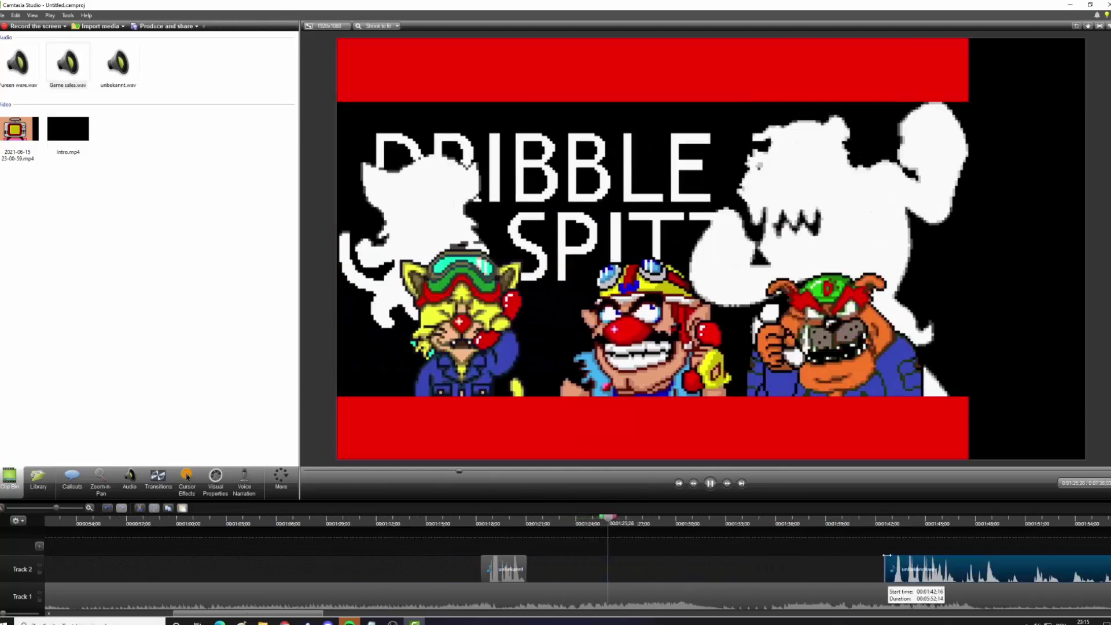
pyautogui.click(889, 524)
# Step: Play back the timeline from about 1:43 and around 2:20 to check the remaining voice recording against the game video
pyautogui.scroll(-1, 787, 552)
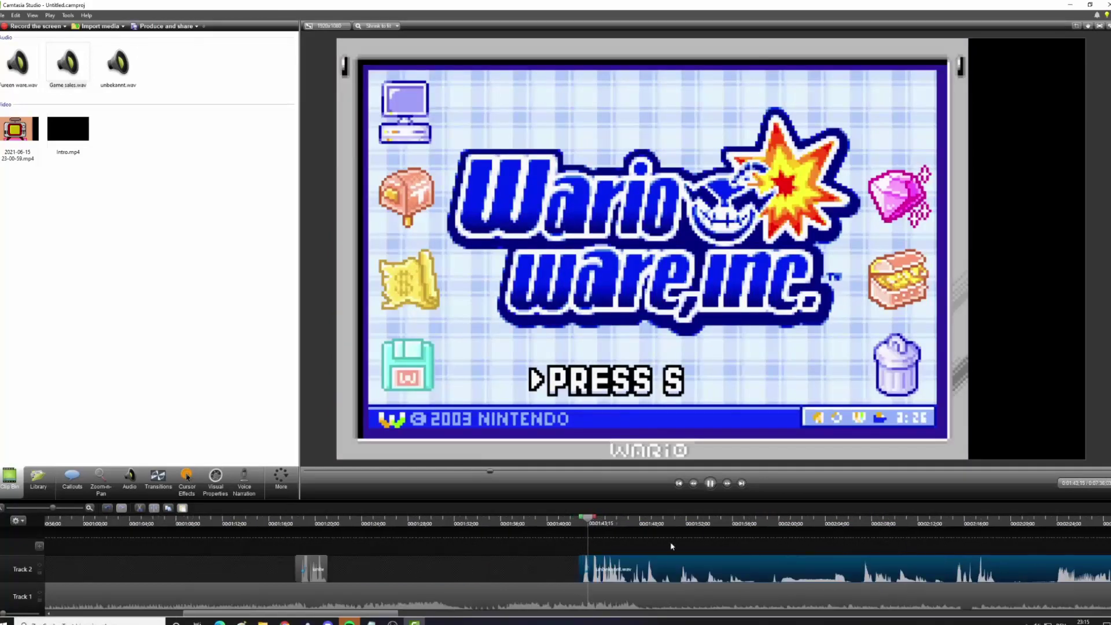
pyautogui.scroll(-2, 634, 536)
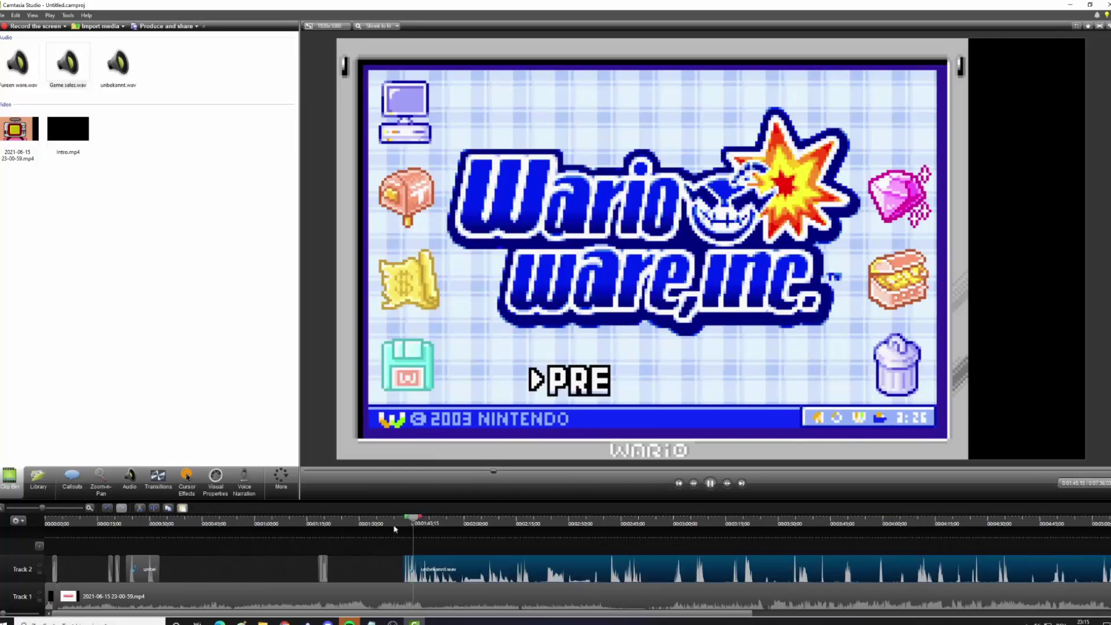
pyautogui.moveTo(414, 524); pyautogui.dragTo(586, 526)
pyautogui.scroll(2, 550, 517)
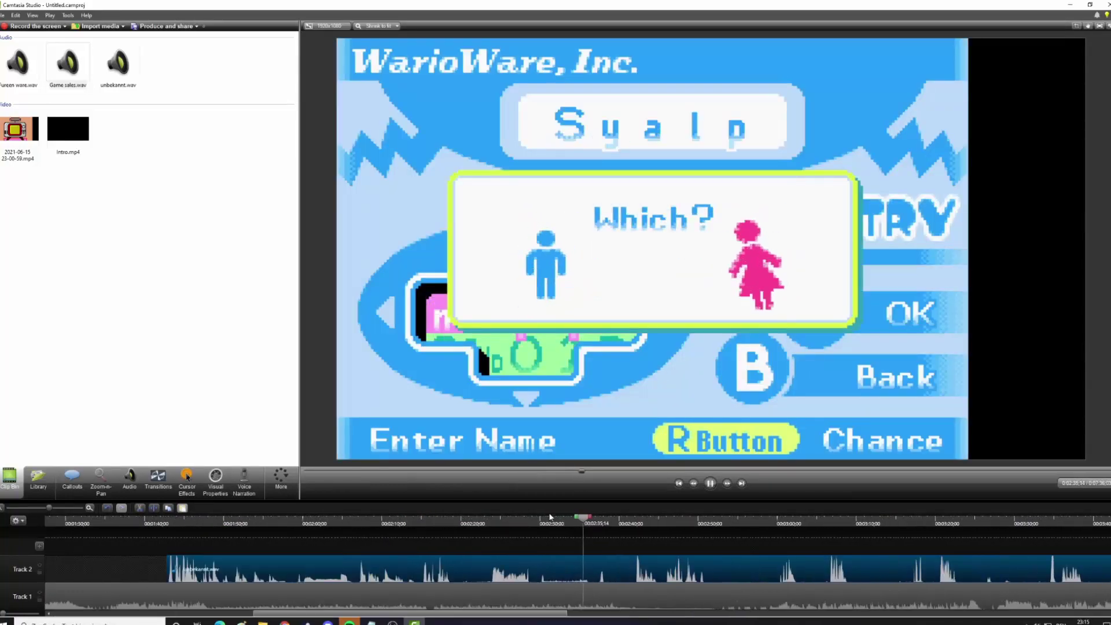
# Step: Select all clips on both tracks and return the playhead to near the start of the timeline
pyautogui.scroll(-4, 561, 527)
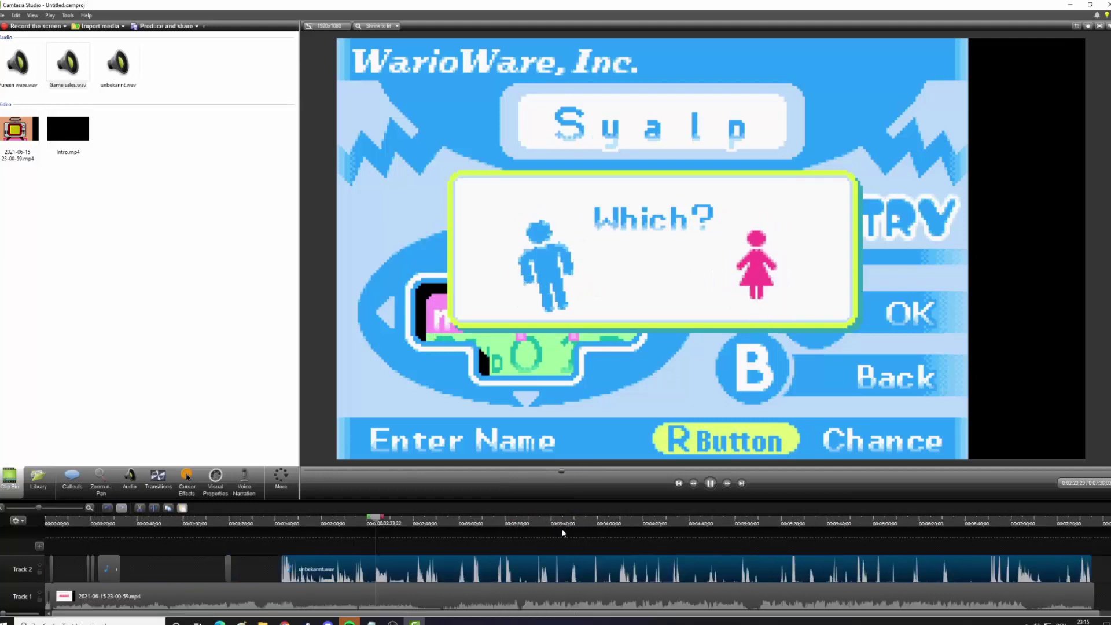
pyautogui.click(466, 591)
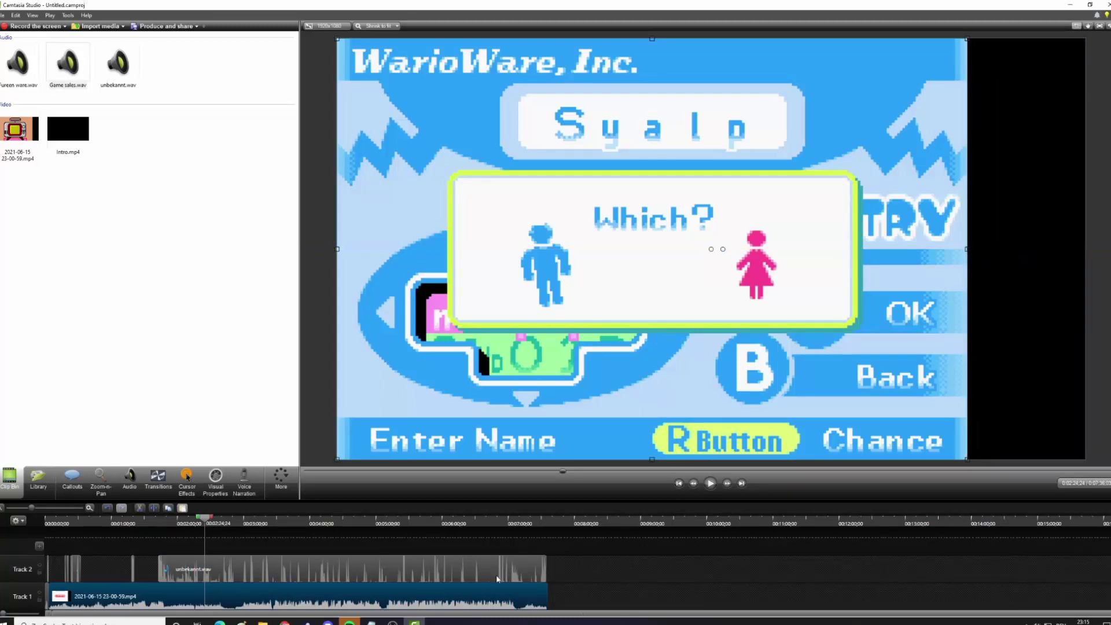
pyautogui.click(53, 523)
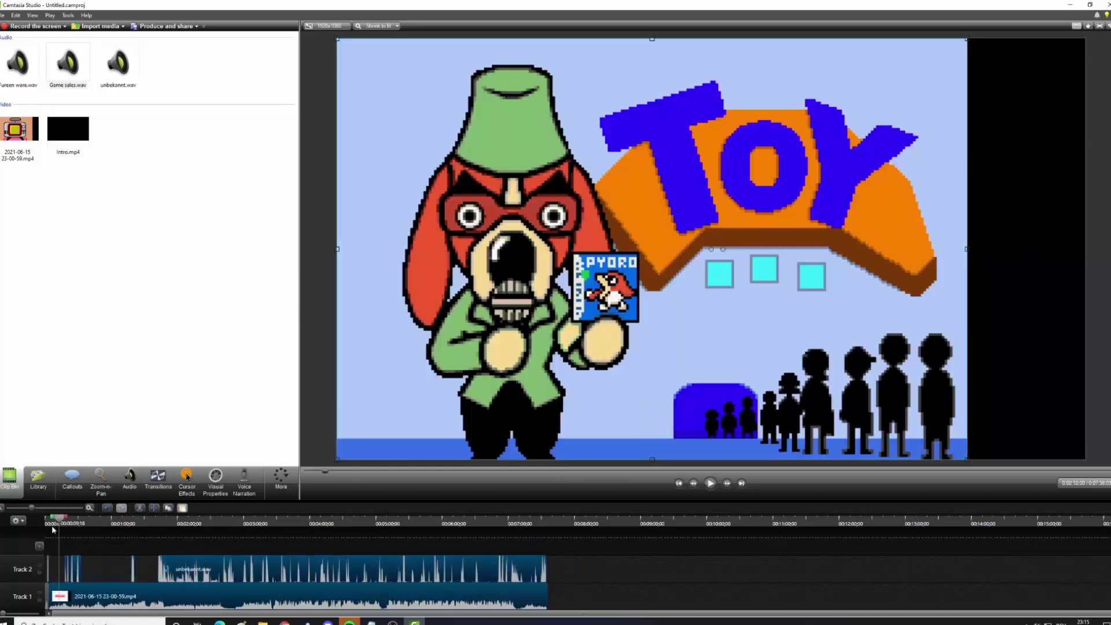